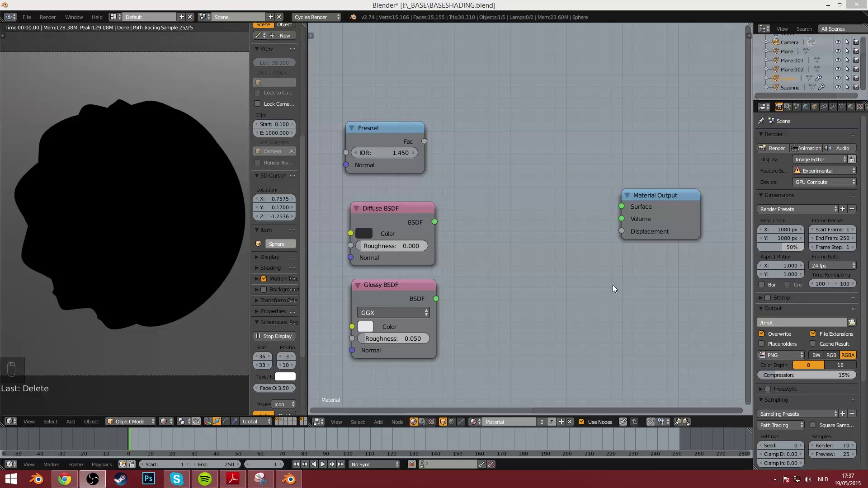
Step: Open the add-on preferences and search the add-ons for "node"
middle_click_drag(593, 294, 599, 298)
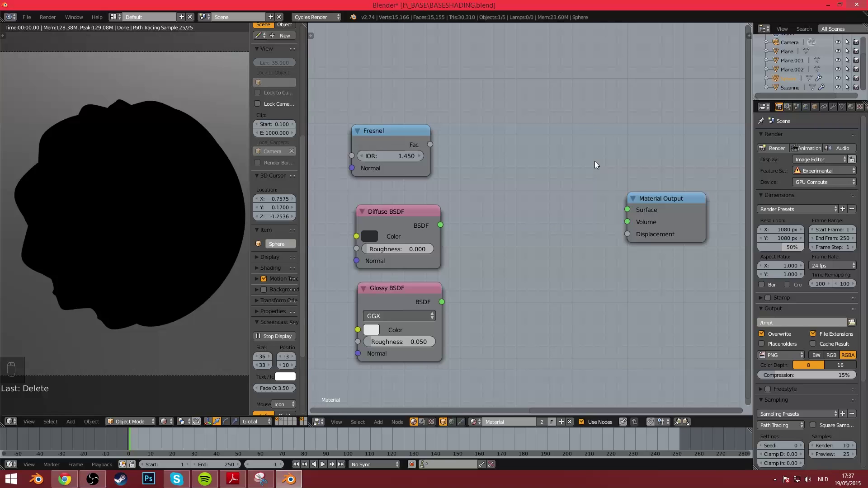
left_click(26, 17)
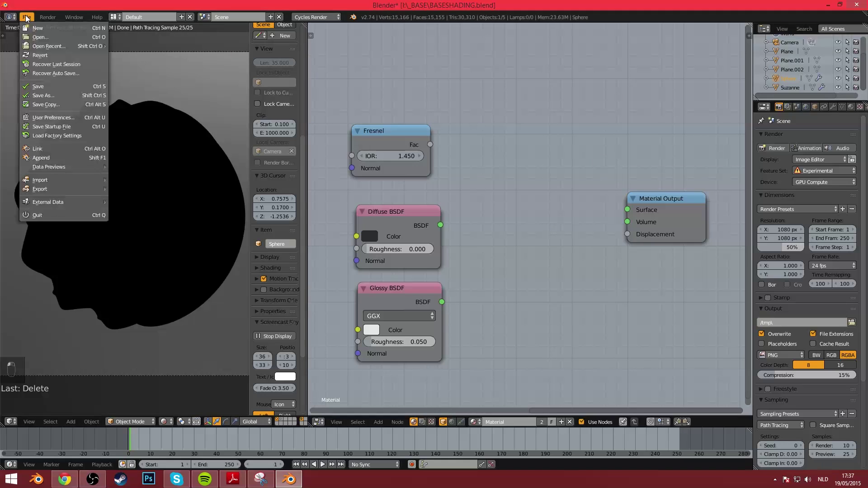
left_click(60, 118)
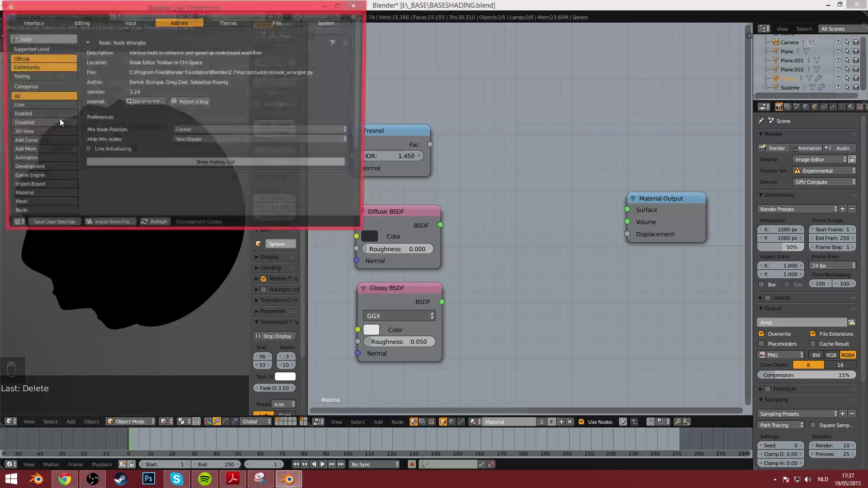
left_click_drag(171, 13, 415, 78)
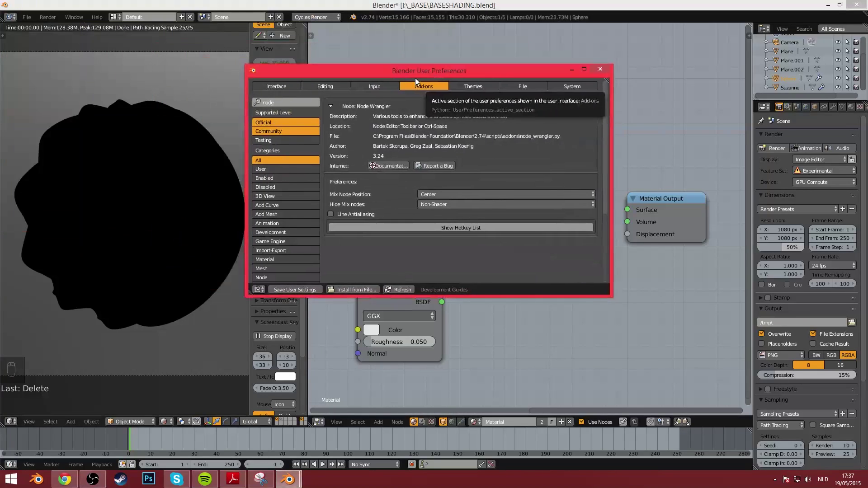
left_click(294, 104)
type("no")
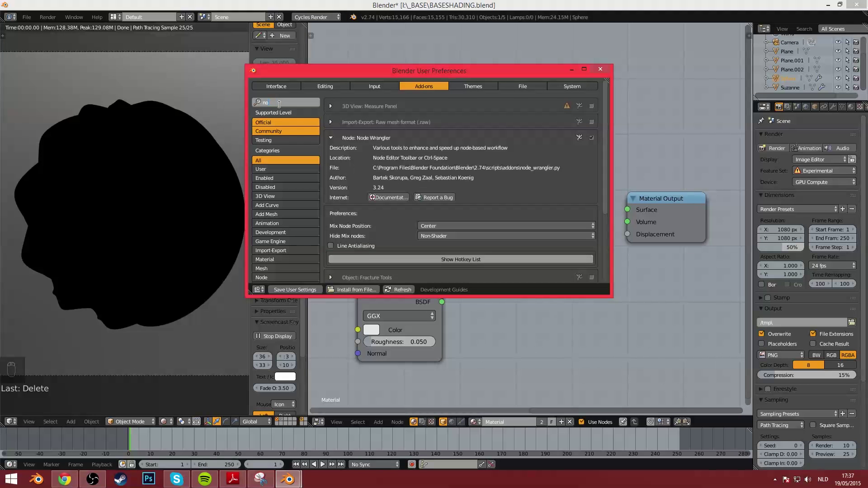
type("de")
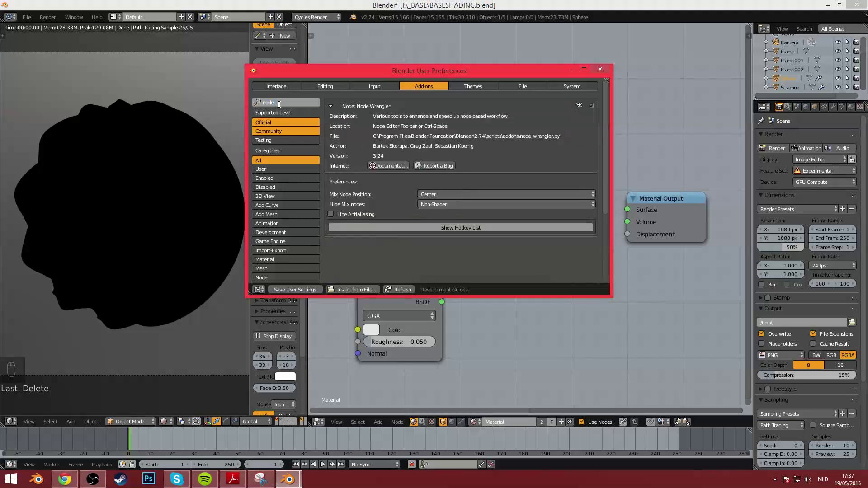
Step: Toggle the Node Wrangler add-on's details, save the user settings and close the preferences
left_click(331, 107)
left_click(330, 108)
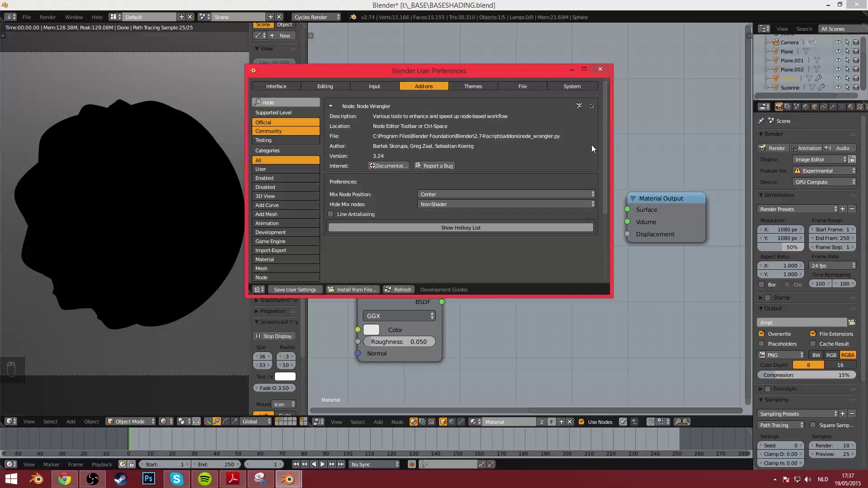
left_click(300, 291)
left_click(600, 69)
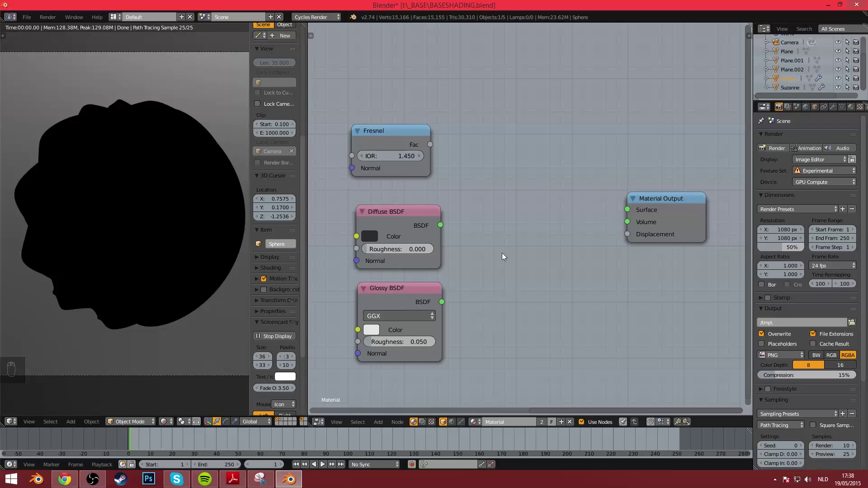
Step: Add a Mix Shader node and connect the Diffuse BSDF and Glossy BSDF outputs to its two shader inputs
key("shift+a")
left_click(521, 231)
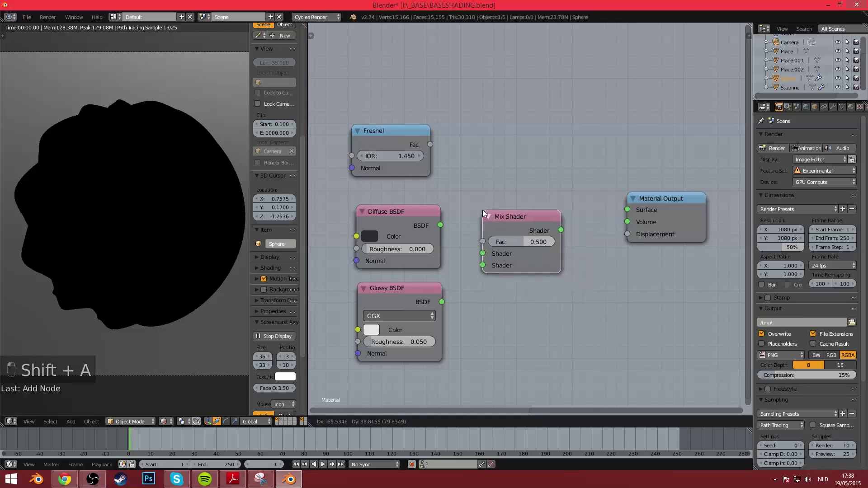
left_click(482, 210)
left_click_drag(440, 225, 483, 254)
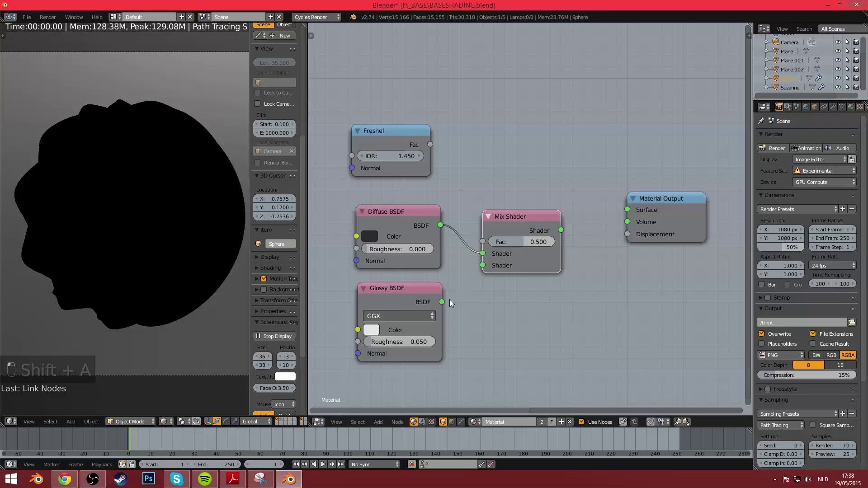
left_click_drag(442, 302, 483, 265)
Step: Reposition the Mix Shader, connect the Fresnel output to its Fac input and its output to the Material Output's Surface
key("g")
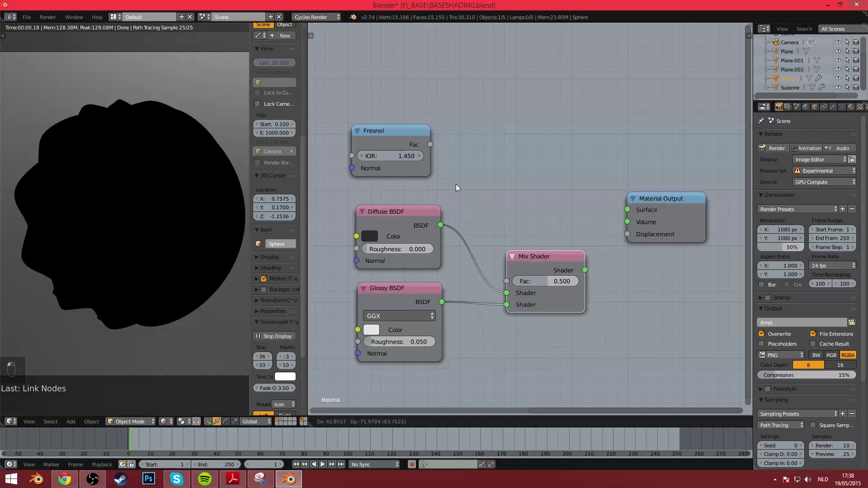
left_click_drag(456, 184, 432, 139)
left_click_drag(519, 209, 529, 207)
left_click_drag(430, 146, 496, 234)
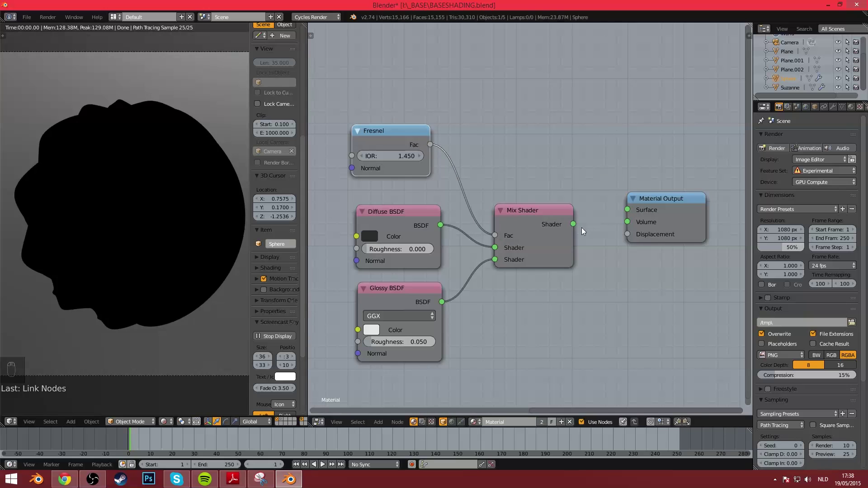
left_click_drag(573, 224, 627, 210)
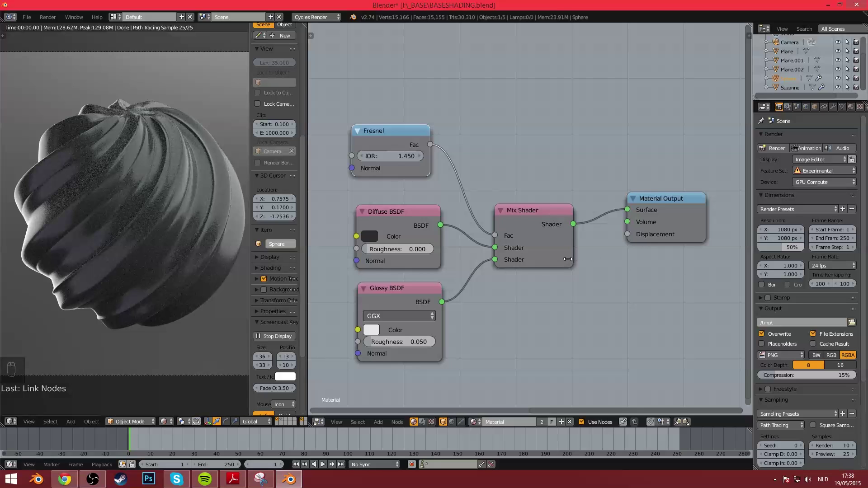
Step: Delete the Mix Shader and mix the Diffuse and Glossy BSDF nodes into a new one using Node Wrangler
left_click(541, 255)
key("x")
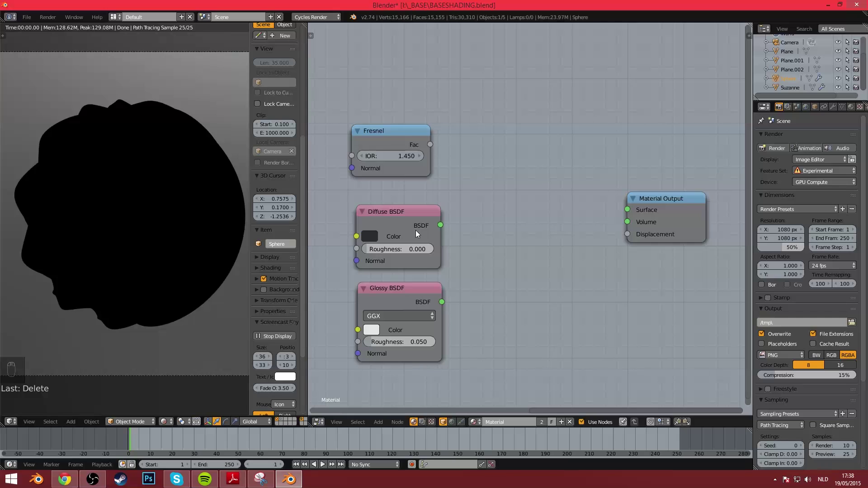
right_click_drag(414, 230, 412, 292, "ctrl+alt")
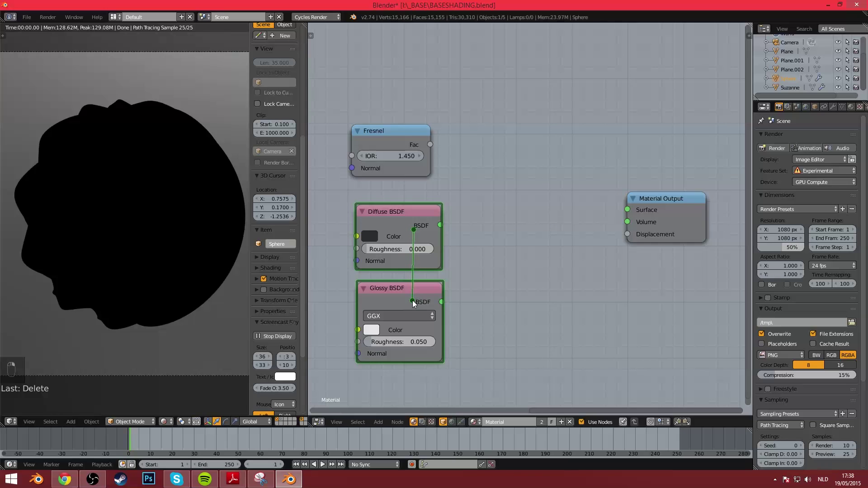
right_click_drag(412, 300, 412, 300, "ctrl+alt")
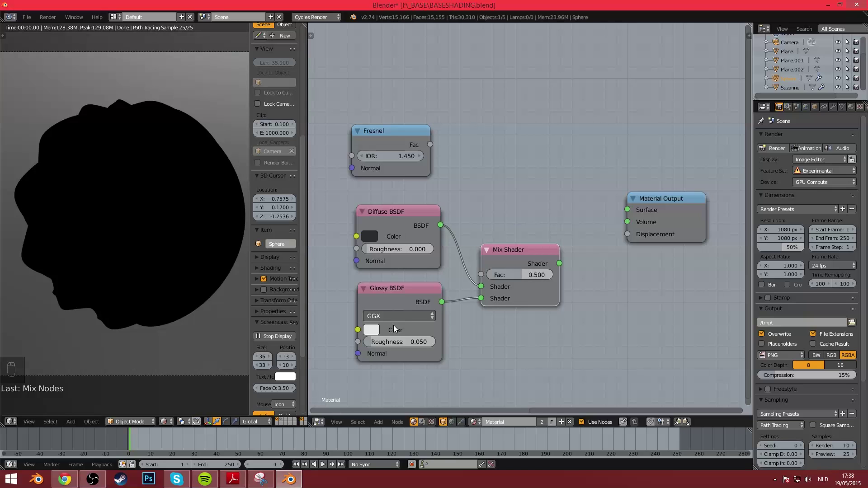
left_click_drag(517, 253, 519, 230)
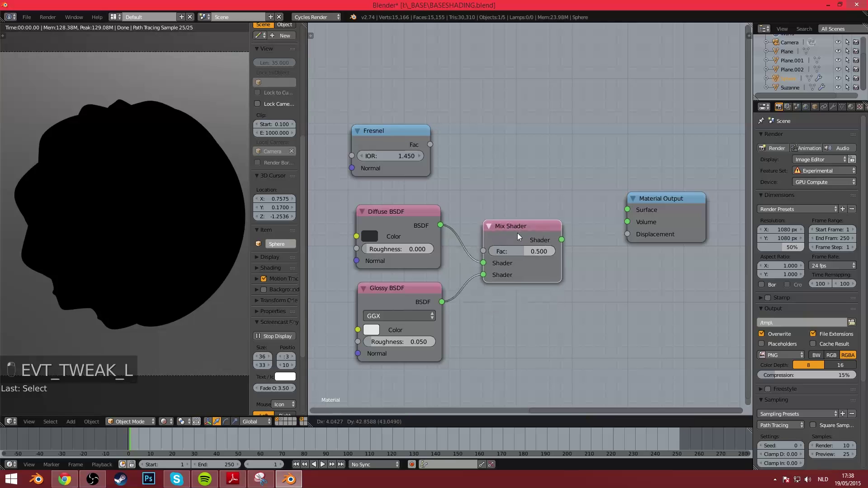
Step: Link the Fresnel output to the Mix Shader's Fac input using Node Wrangler's Lazy Connect
right_click(394, 141, "shift")
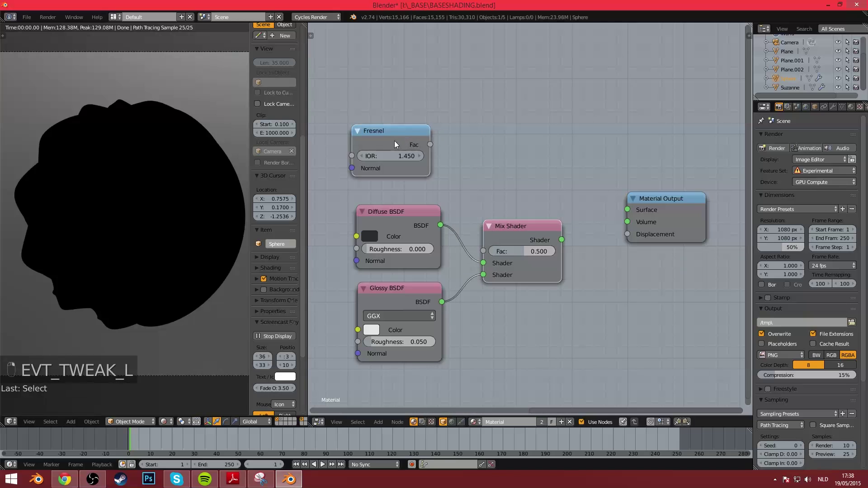
right_click_drag(413, 144, 477, 185, "shift")
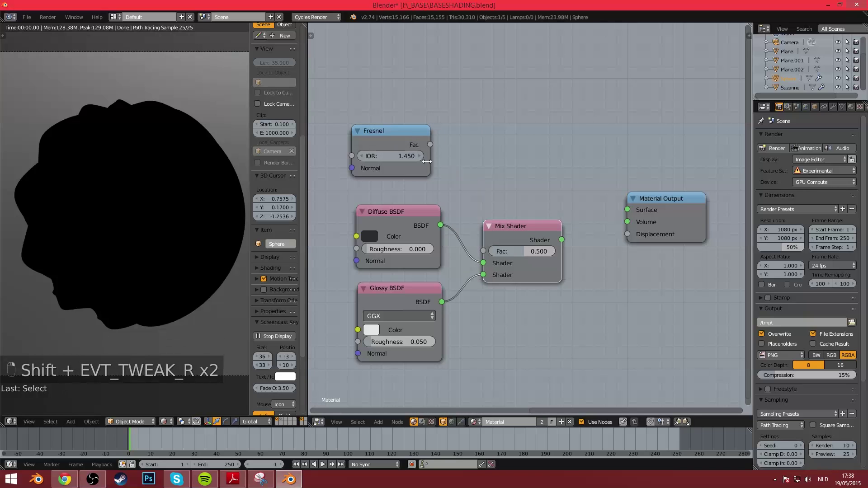
right_click_drag(392, 144, 507, 228, "alt")
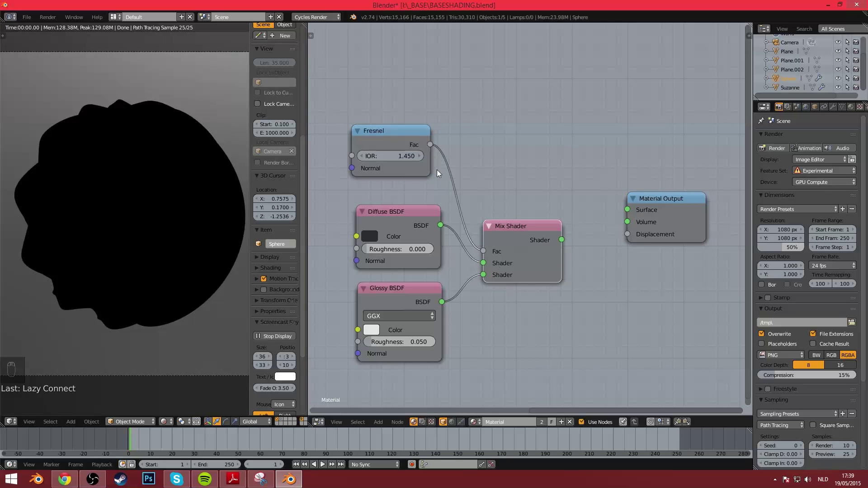
Step: Move the Diffuse BSDF and Glossy BSDF nodes up into a compact column beneath the Fresnel node
right_click_drag(421, 210, 413, 194)
right_click_drag(427, 288, 418, 267)
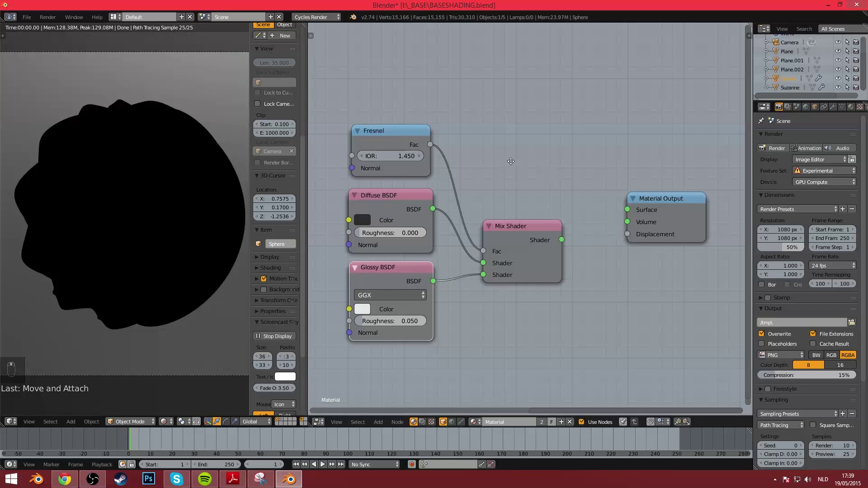
middle_click_drag(528, 174, 532, 175)
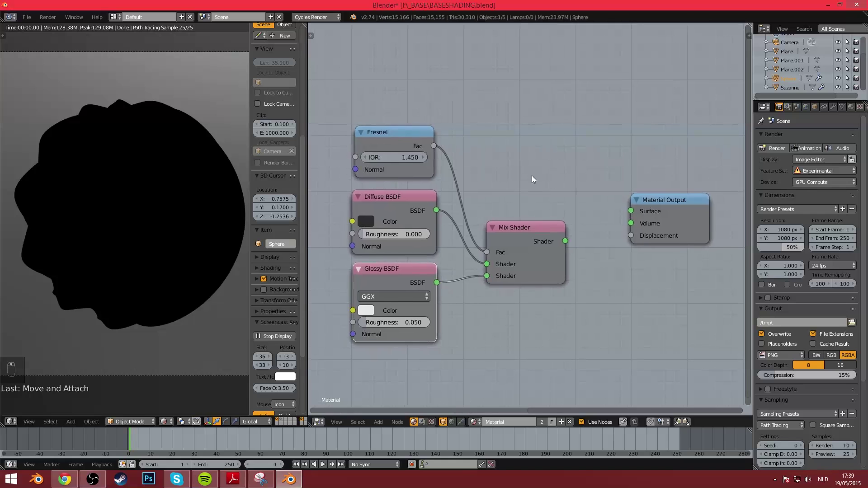
Step: Send the Mix Shader to the Material Output with the Emission Viewer and move the Mix Shader slightly up
left_click(544, 258, "ctrl+shift")
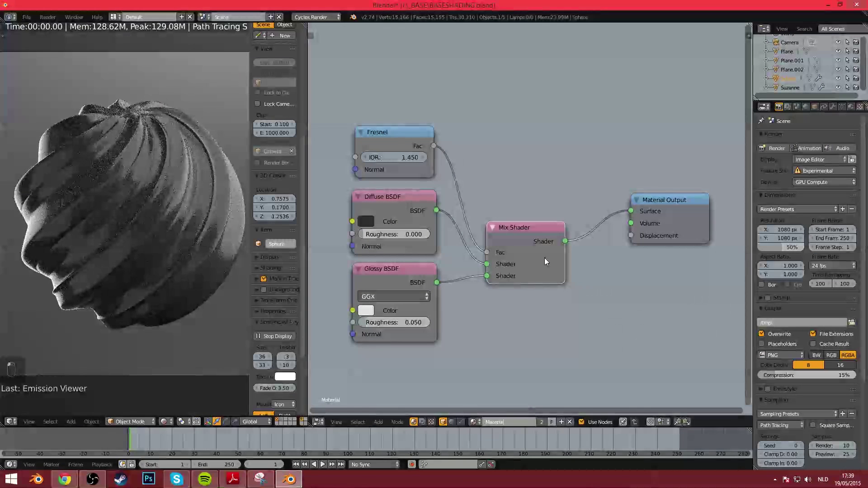
left_click_drag(508, 245, 512, 226)
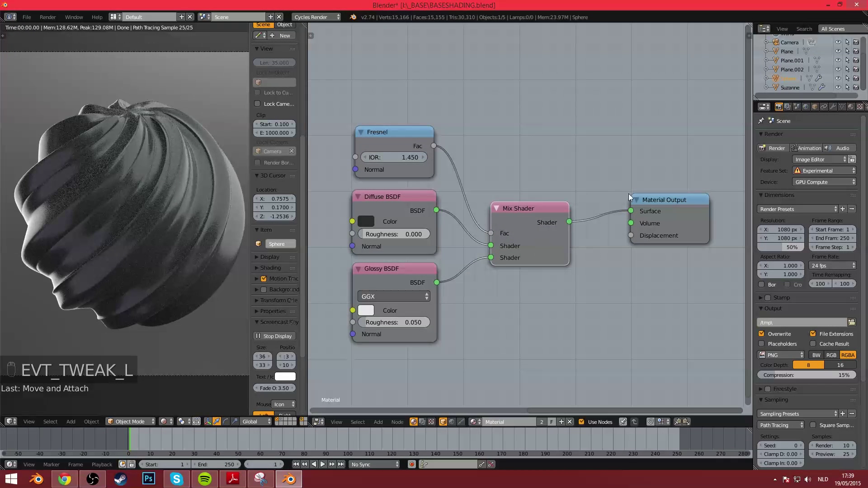
left_click(688, 221)
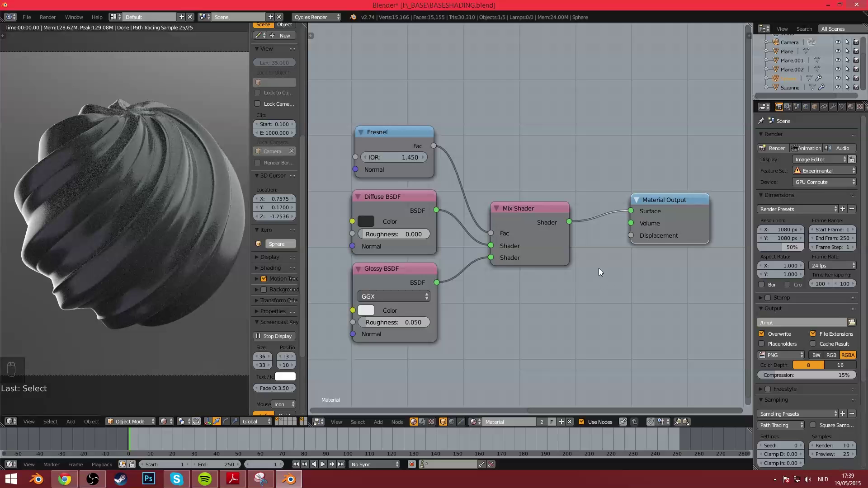
scroll(602, 237, "up", 1)
scroll(595, 237, "down", 1)
Step: Delete the Mix Shader and quick-mix the Diffuse BSDF and Glossy BSDF nodes into a fresh Mix Shader
left_click(530, 247)
key("x")
key("shift+a")
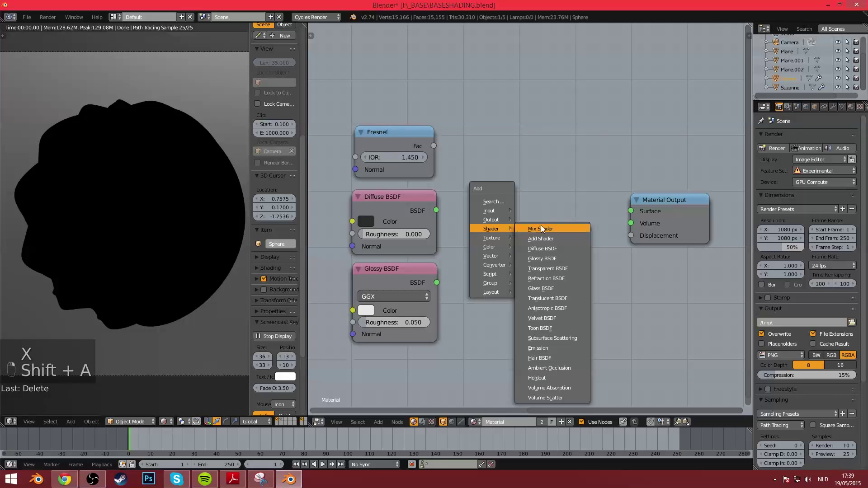
right_click_drag(370, 210, 407, 307, "ctrl+shift")
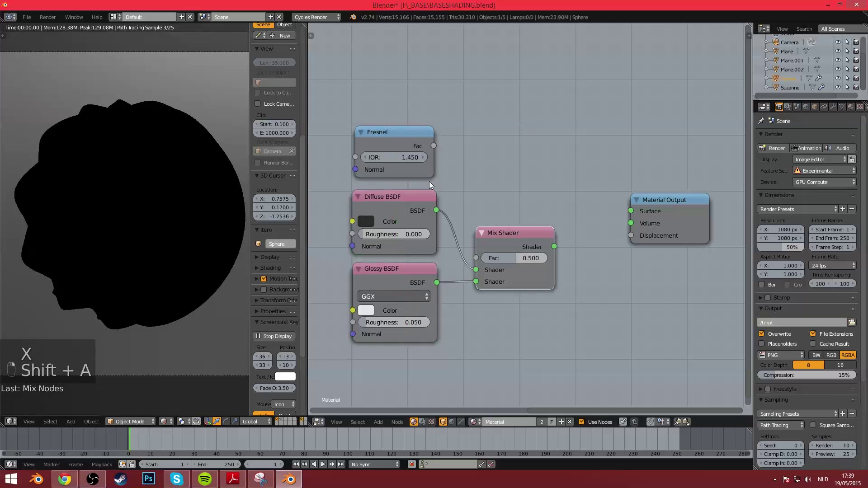
Step: Lazy Connect the Fresnel to the Mix Shader's Fac, link the Mix Shader to the Material Output and move it slightly up
right_click_drag(371, 154, 552, 296, "alt")
left_click(526, 246, "ctrl+shift")
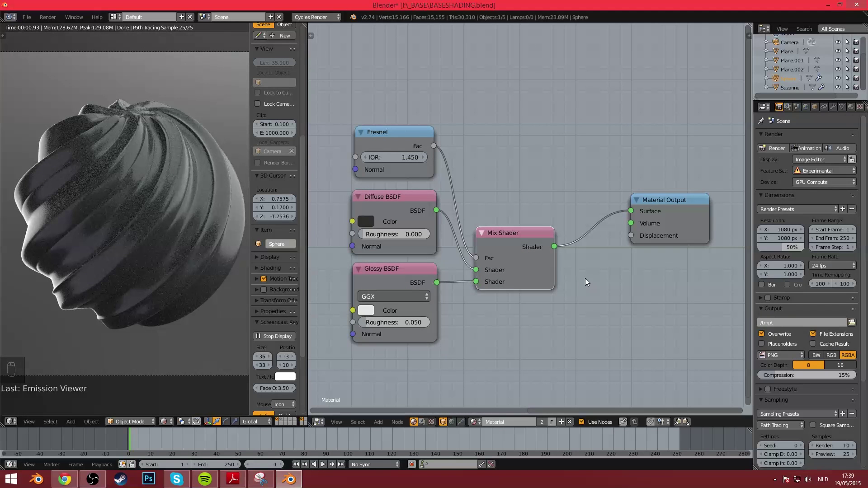
left_click_drag(527, 279, 543, 255)
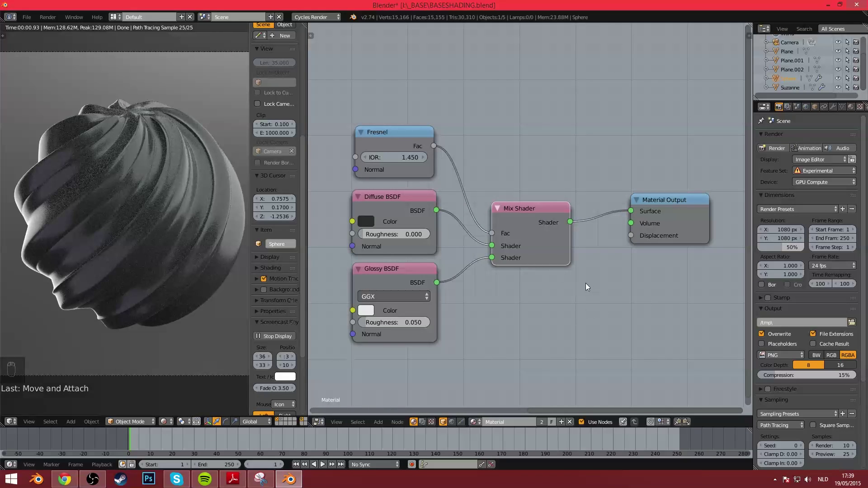
middle_click_drag(559, 281, 567, 284)
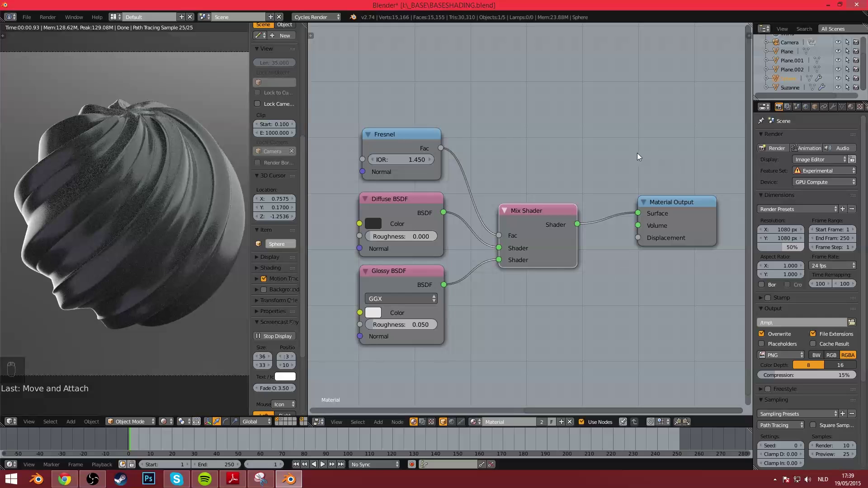
mouse_move(572, 142)
middle_mouse_down()
mouse_move(587, 141)
mouse_move(579, 142)
middle_mouse_up()
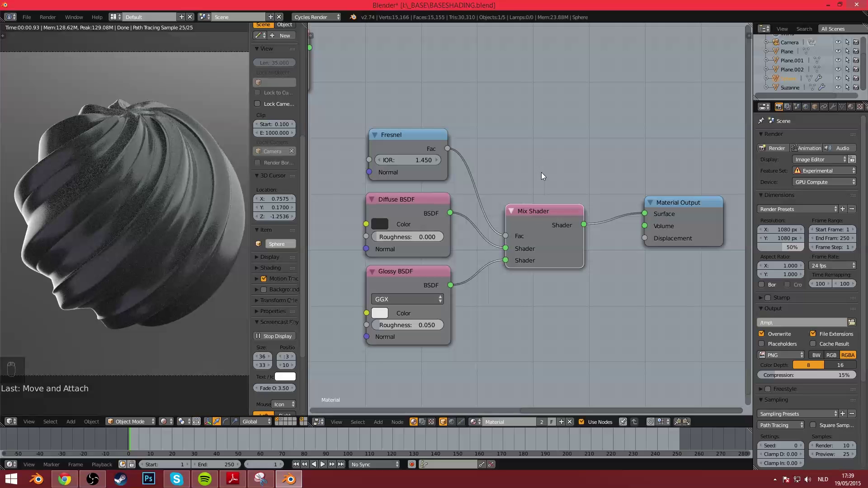
Step: Preview the Diffuse BSDF, Glossy BSDF and Fresnel nodes individually through the Emission Viewer
left_click(417, 212, "ctrl+shift")
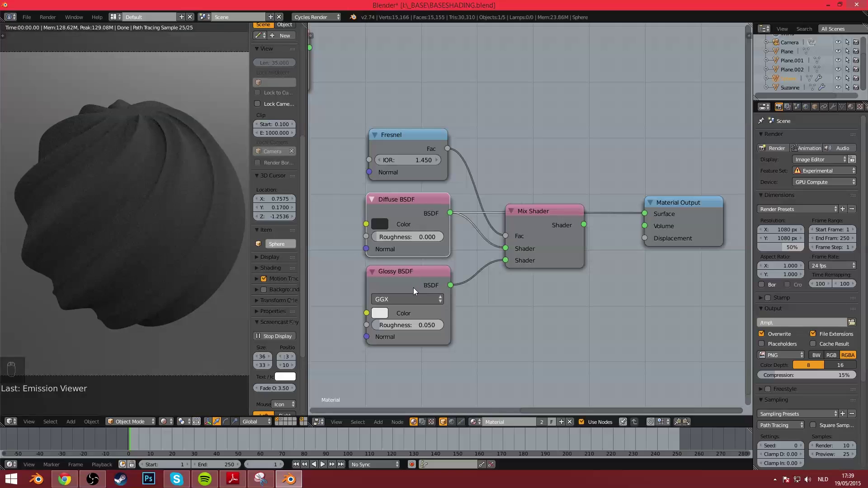
left_click(413, 288, "ctrl+shift")
left_click(413, 214, "ctrl+shift")
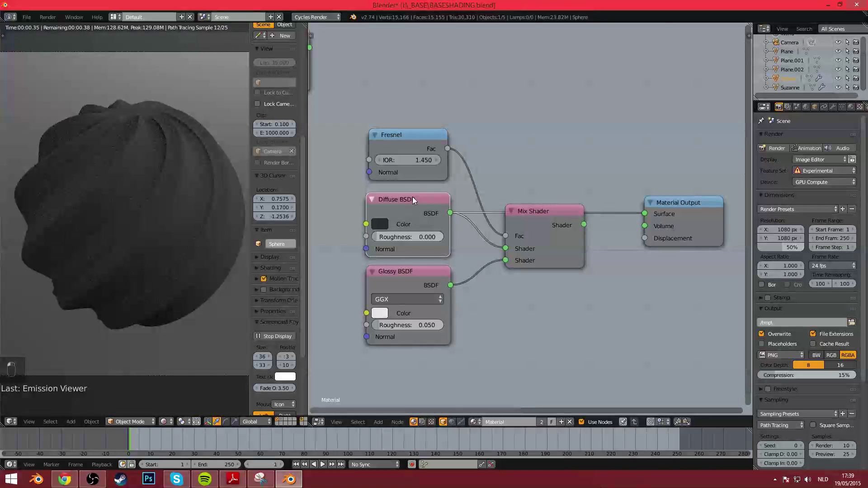
left_click(410, 142, "ctrl+shift")
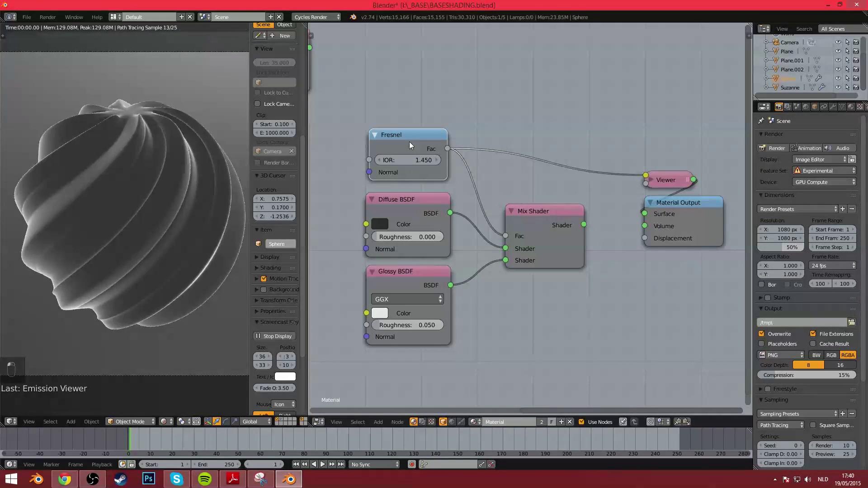
middle_click_drag(444, 124, 435, 146)
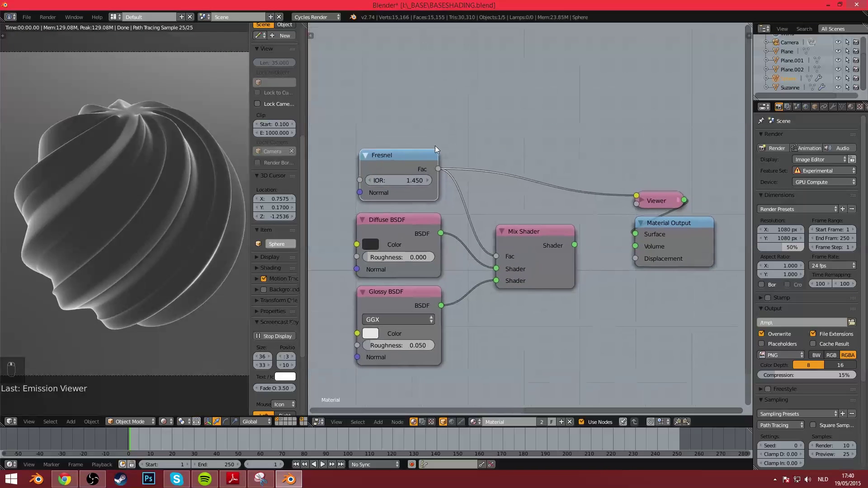
Step: Add a Bump node above the Fresnel node and preview it through the Emission Viewer
key("shift+a")
mouse_move(360, 69)
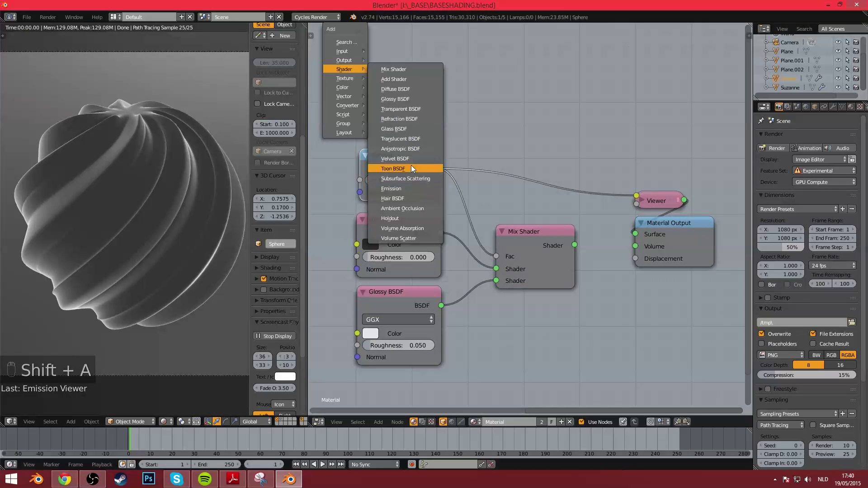
mouse_move(349, 95)
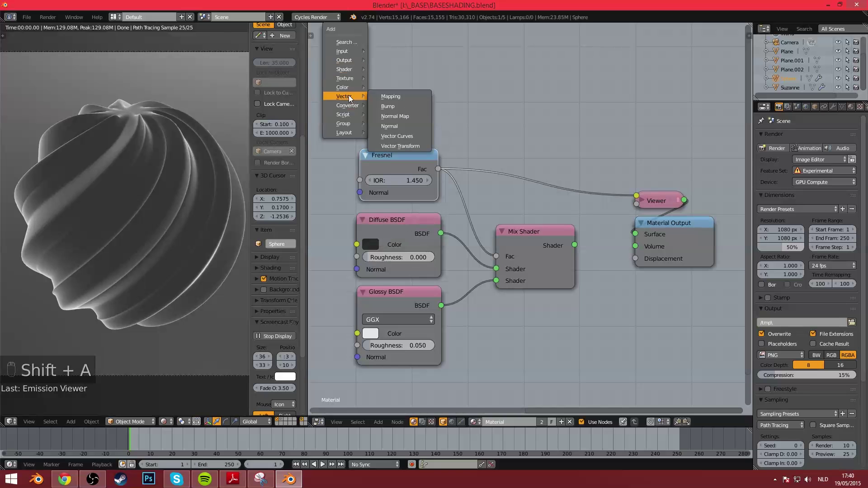
left_click(396, 106)
left_click(361, 50)
left_click(393, 66, "ctrl+shift")
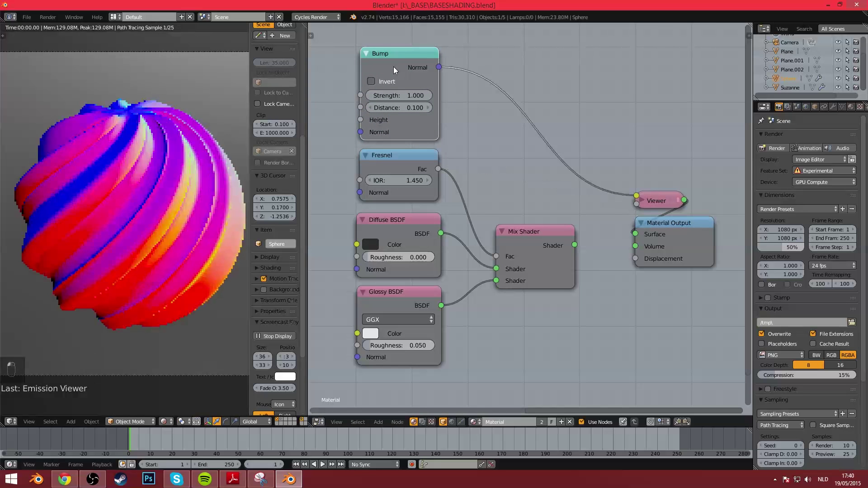
Step: Box-select the Bump, Fresnel, Diffuse, Glossy, Mix Shader and output nodes and move them away from the spare Diffuse BSDF
middle_click_drag(447, 160, 516, 165)
scroll(516, 165, "down", 3)
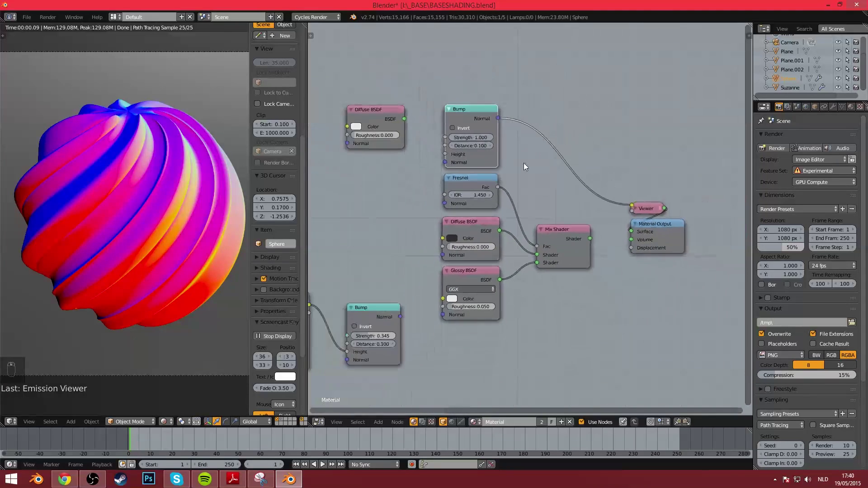
key("a")
key("b")
left_click_drag(455, 77, 705, 302)
key("g")
left_click(506, 225)
scroll(447, 226, "up", 1)
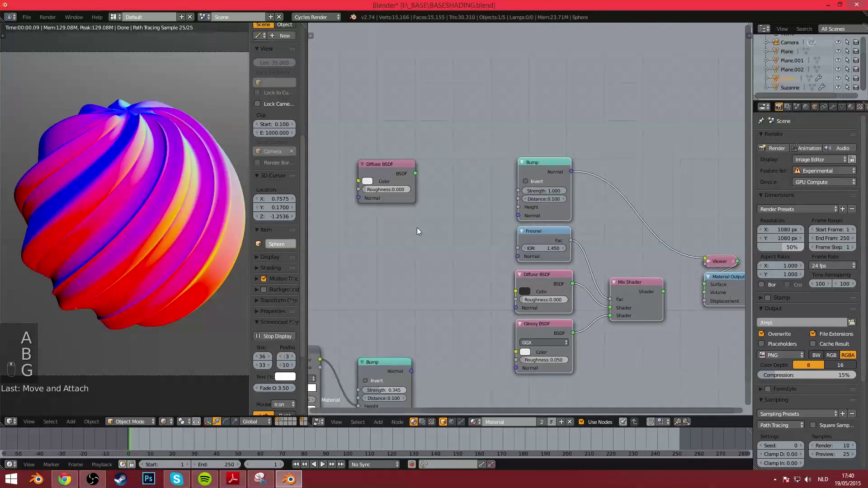
Step: Add a Noise Texture, link its Fac to the upper Bump node's Height and set the noise Scale to 12.6
key("shift+a")
mouse_move(408, 219)
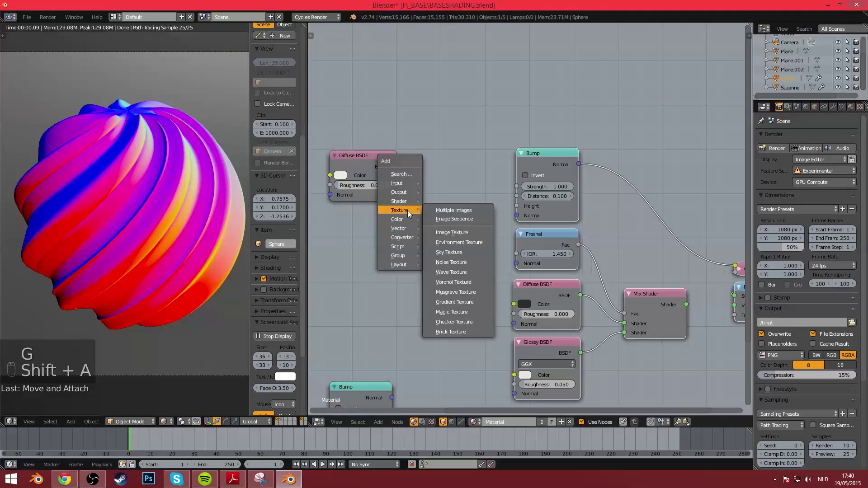
left_click(452, 264)
left_click(433, 172)
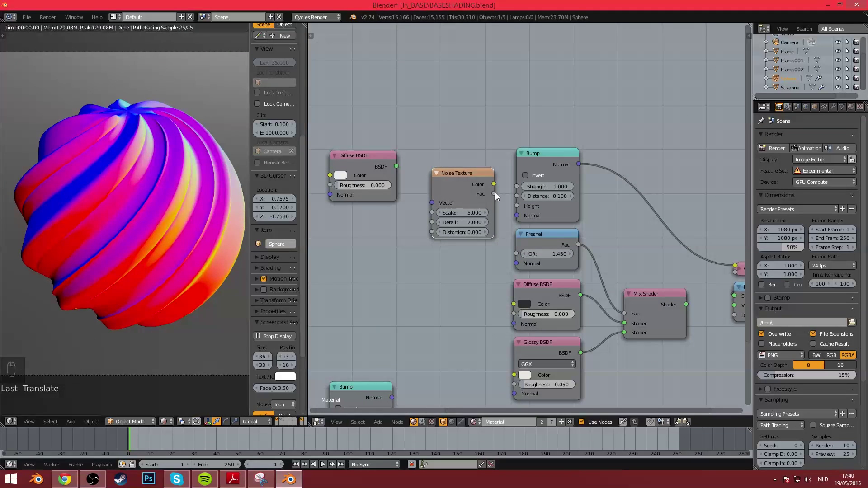
left_click_drag(495, 194, 517, 206)
scroll(114, 216, "up", 3)
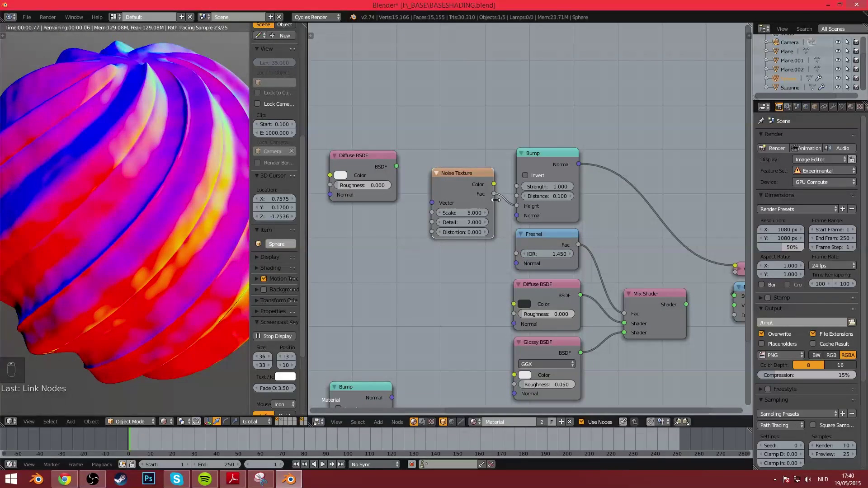
left_click_drag(465, 212, 516, 213)
Step: Link the Bump's Normal to the Normal input of the mixed Diffuse BSDF and preview that shader through the Emission Viewer
middle_click_drag(605, 280, 504, 219)
scroll(503, 219, "down", 3)
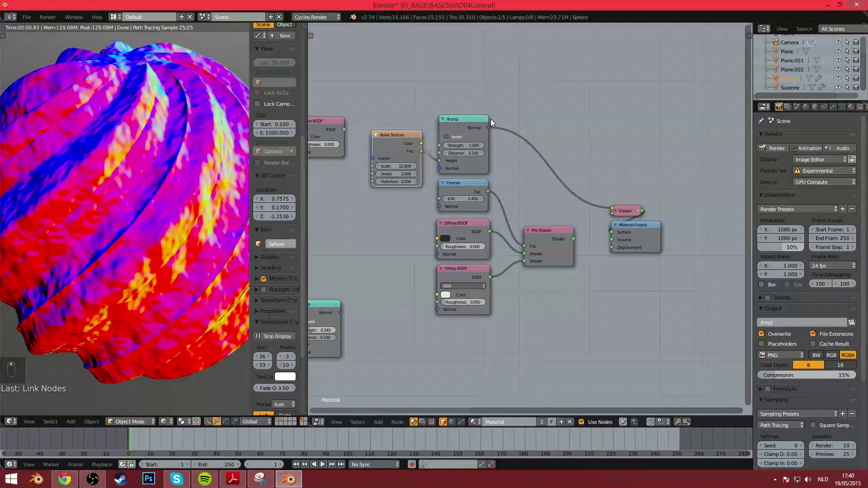
left_click_drag(489, 127, 437, 255)
left_click(463, 230, "ctrl+shift")
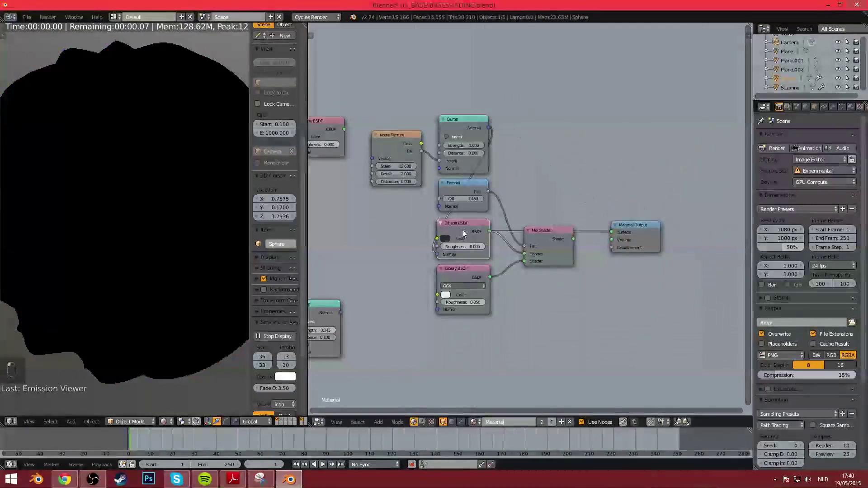
scroll(172, 166, "down", 3)
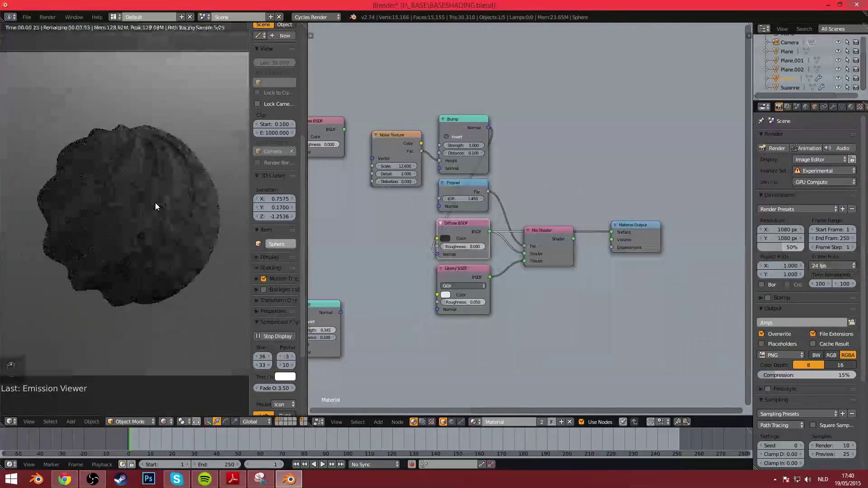
Step: Preview the Bump node through the Emission Viewer, inspect the sphere from another angle and return to the camera view
scroll(186, 148, "up", 3)
middle_click_drag(474, 131, 492, 148)
left_click(483, 142, "ctrl+shift")
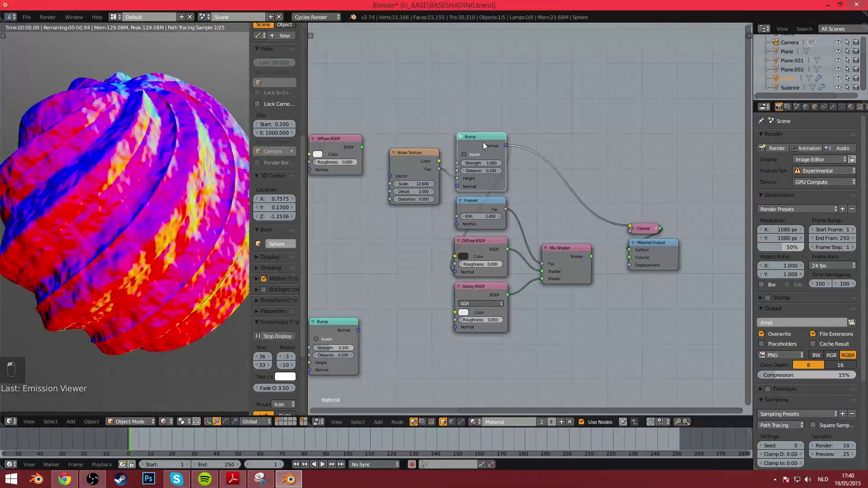
scroll(109, 204, "down", 6)
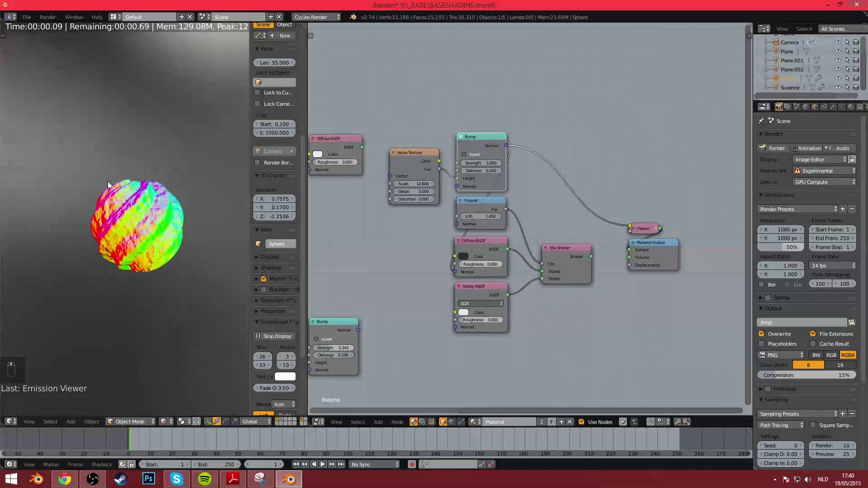
middle_click_drag(109, 185, 161, 219)
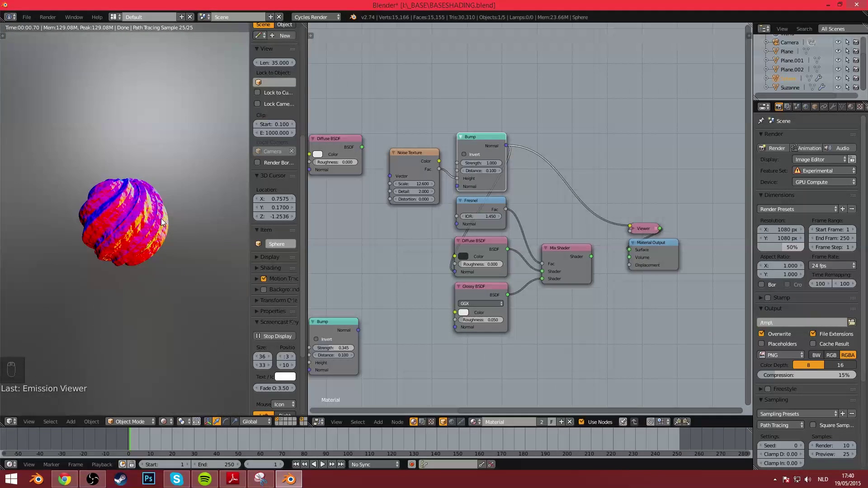
key("KP_0")
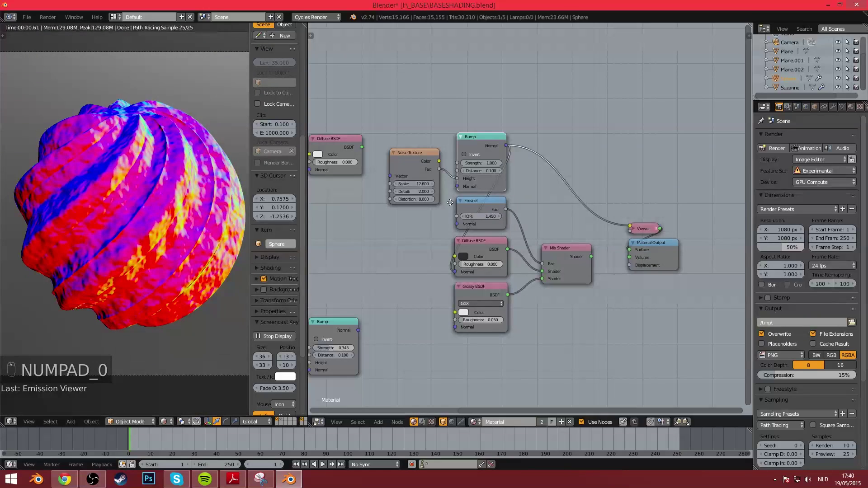
Step: Delete the Bump node above the Fresnel and the Noise Texture that feeds it
middle_click_drag(450, 202, 471, 213)
right_click(500, 153)
key("x")
right_click(422, 169)
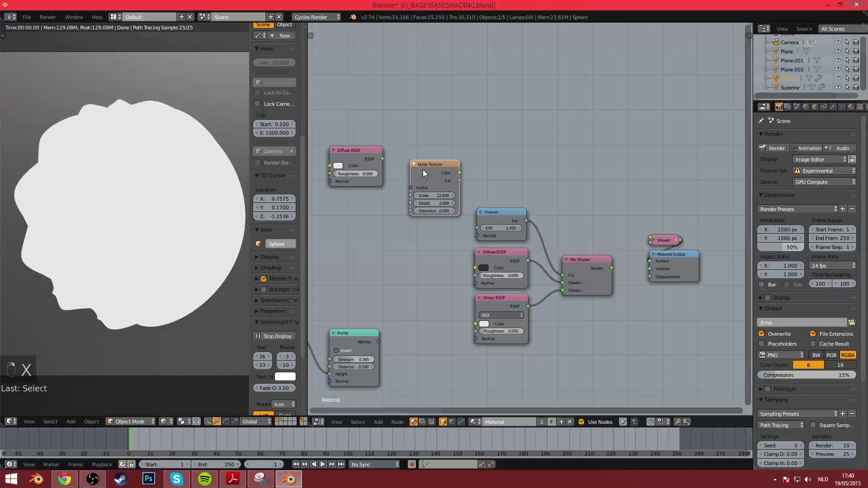
key("x")
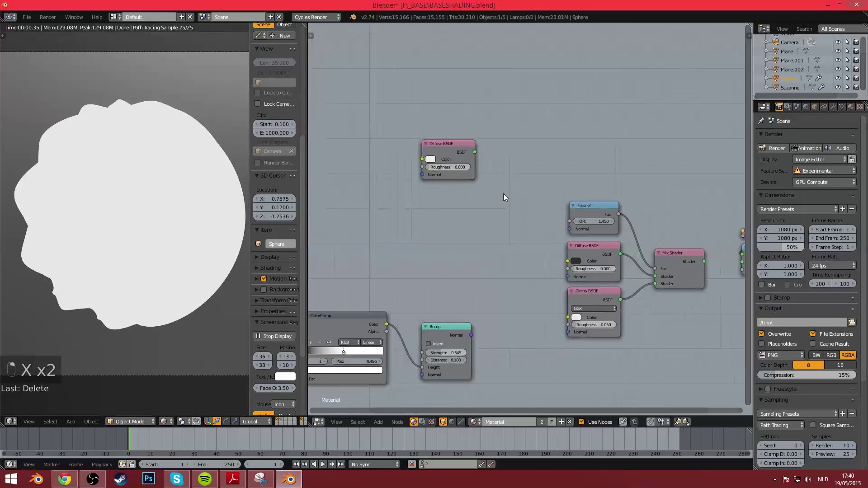
scroll(503, 193, "down", 3)
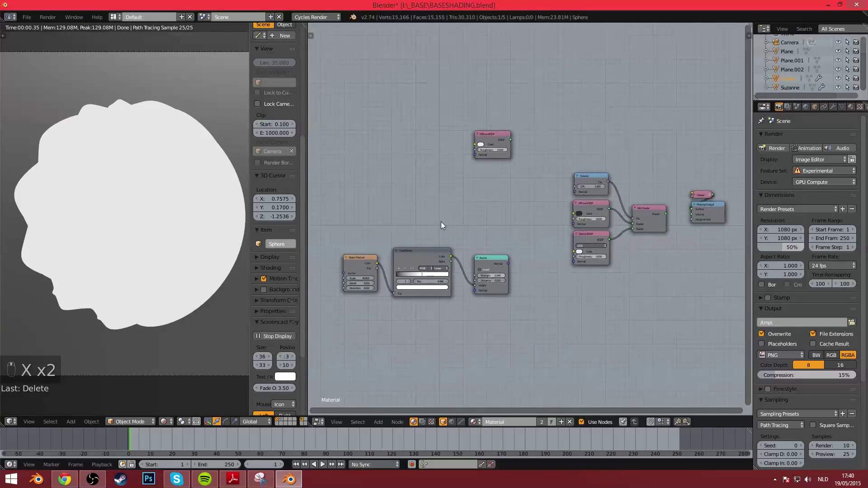
Step: Preview the Noise Texture that feeds the ColorRamp through the Emission Viewer
scroll(441, 222, "up", 3)
middle_click_drag(483, 210, 622, 184)
scroll(466, 250, "up", 4)
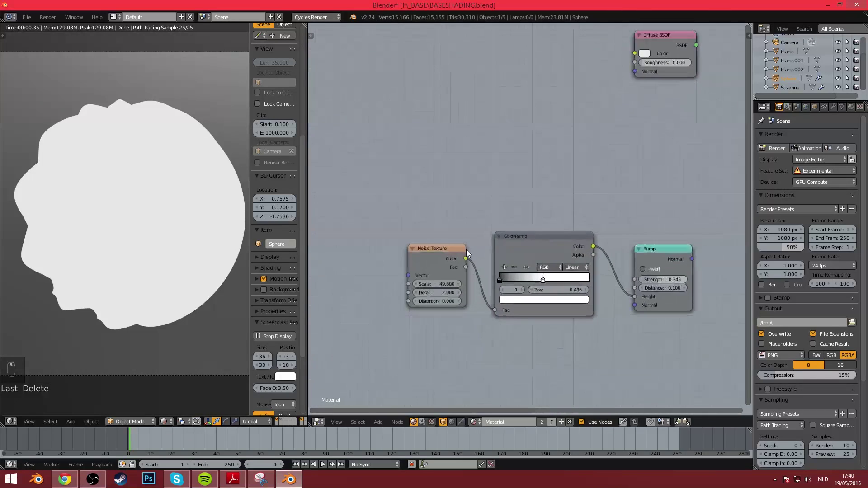
middle_click_drag(435, 269, 500, 235)
left_click(503, 244, "ctrl+shift")
scroll(500, 235, "up", 4)
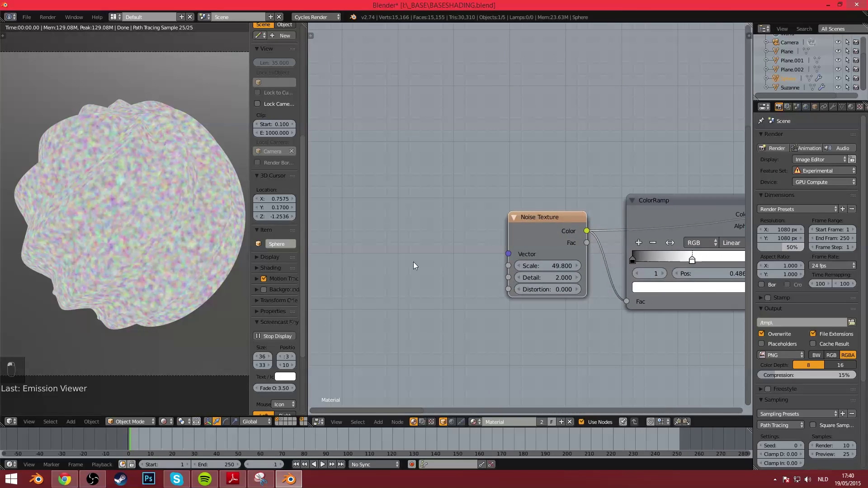
middle_click_drag(386, 209, 463, 221)
key("shift+a")
mouse_move(417, 190)
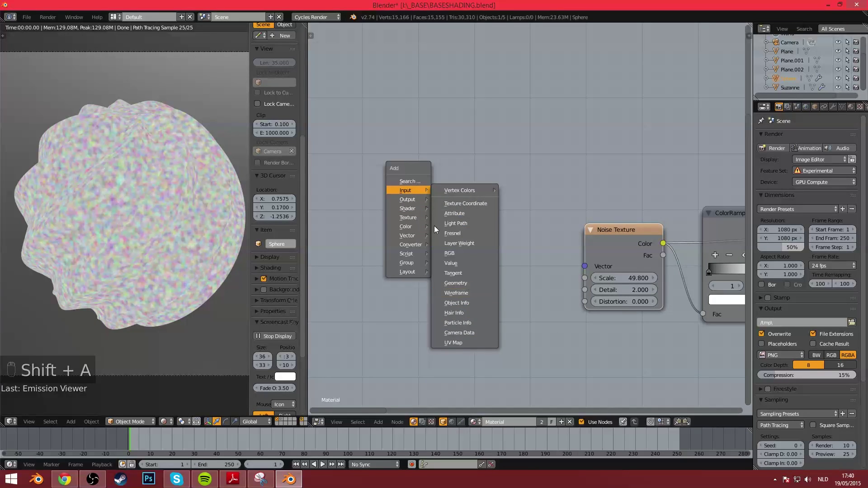
mouse_move(411, 228)
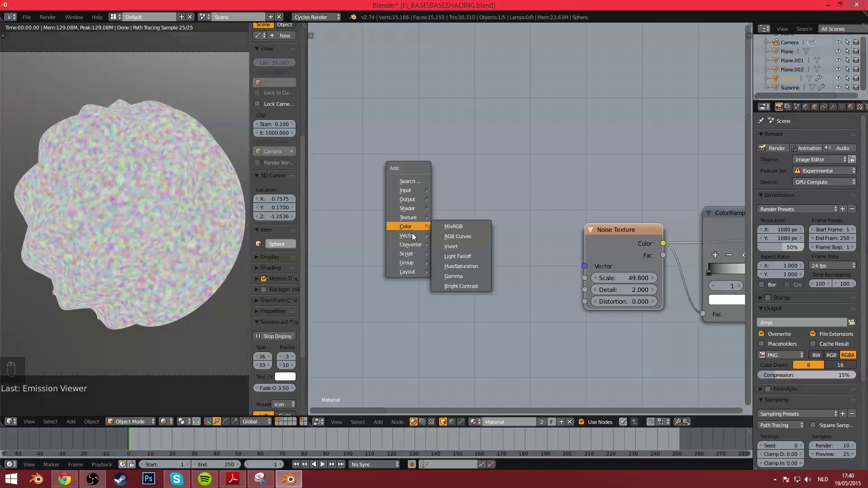
mouse_move(415, 245)
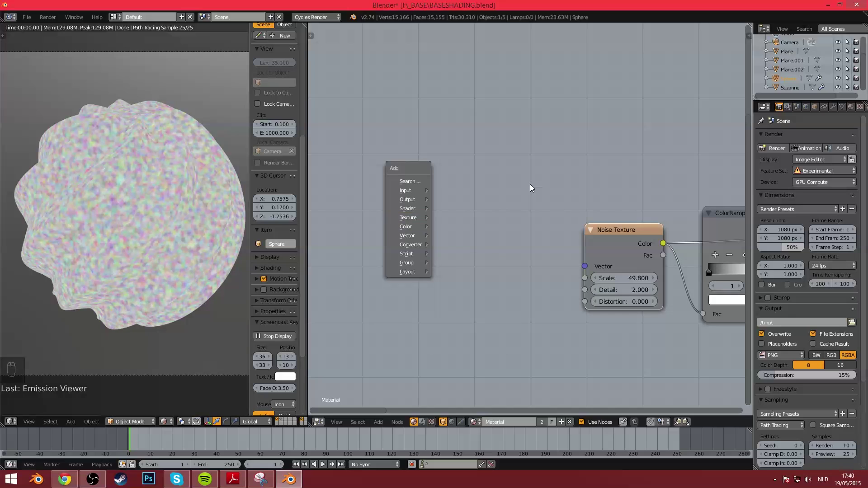
Step: Select the Noise Texture and give it Texture Coordinate and Mapping nodes with Node Wrangler's Texture Setup
left_click(613, 253)
middle_click_drag(553, 227, 442, 224)
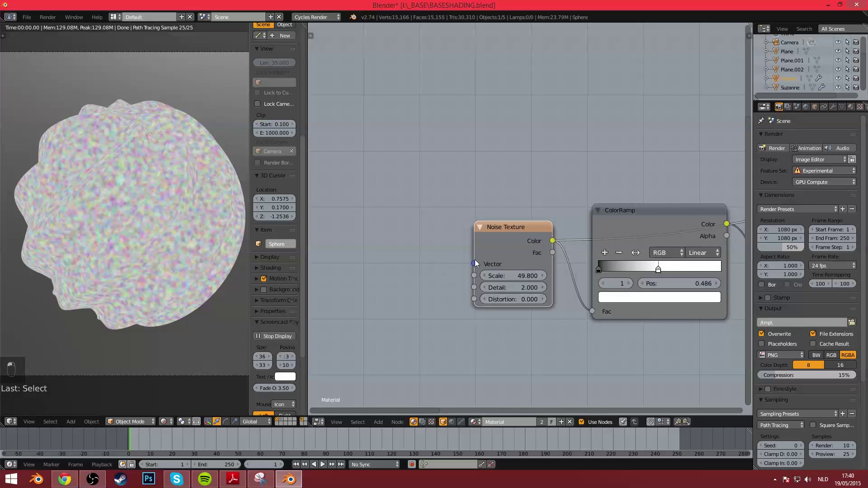
key("ctrl+t")
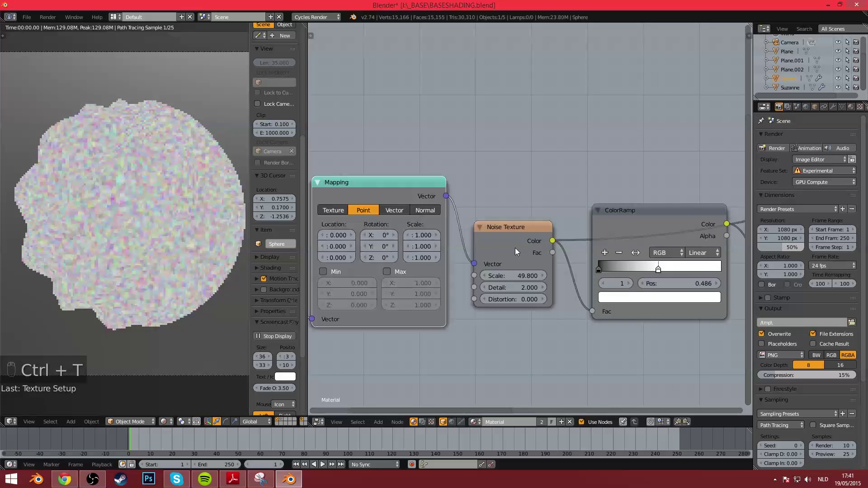
middle_click_drag(316, 249, 470, 250)
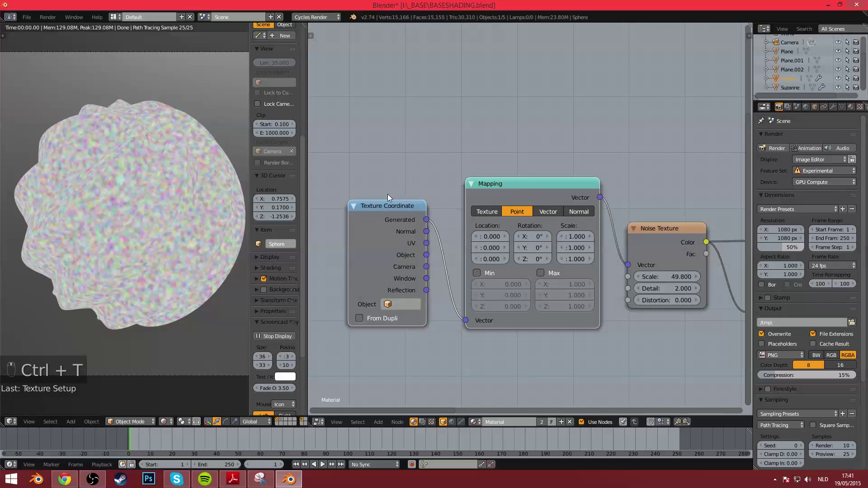
middle_click_drag(485, 275, 470, 252)
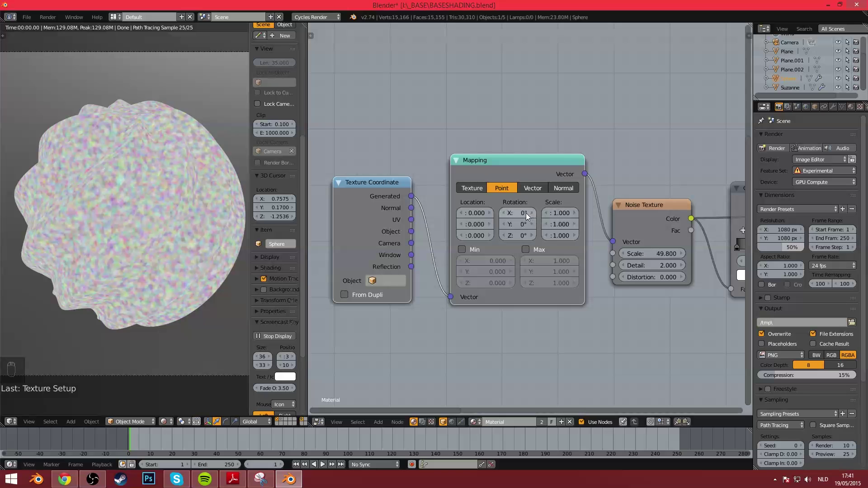
Step: Set the Mapping's X rotation to 34°, X location to 7 and Y scale to 4.8, and the Noise Texture's Scale to 43.5
mouse_move(526, 213)
left_mouse_down()
mouse_move(549, 213)
mouse_move(541, 213)
left_mouse_up()
left_click_drag(464, 213, 496, 213)
mouse_move(558, 224)
left_mouse_down()
mouse_move(619, 224)
mouse_move(575, 225)
left_mouse_up()
middle_click_drag(641, 246, 552, 248)
left_click_drag(559, 256, 530, 256)
Step: Run Texture Setup on the unconnected Diffuse BSDF to add linked Texture Coordinate, Mapping and Image Texture nodes
middle_click_drag(487, 203, 587, 208)
scroll(588, 208, "down", 3)
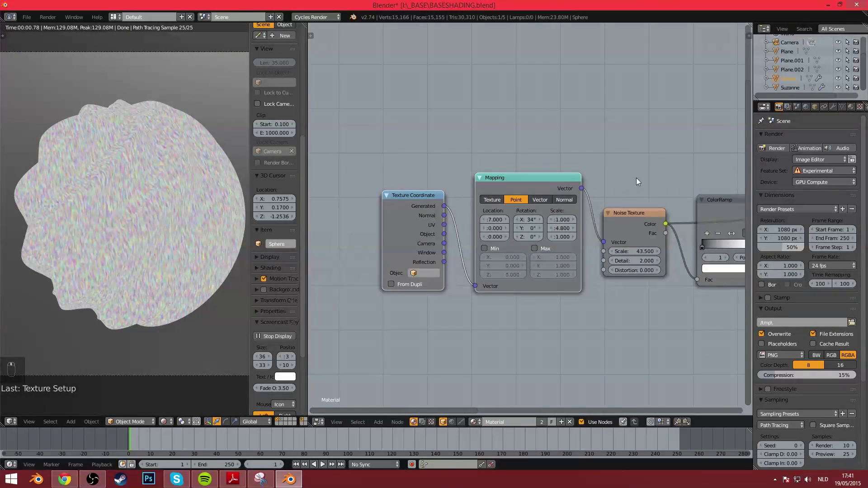
scroll(596, 188, "down", 5)
middle_click_drag(658, 181, 456, 256)
middle_click_drag(549, 206, 513, 289)
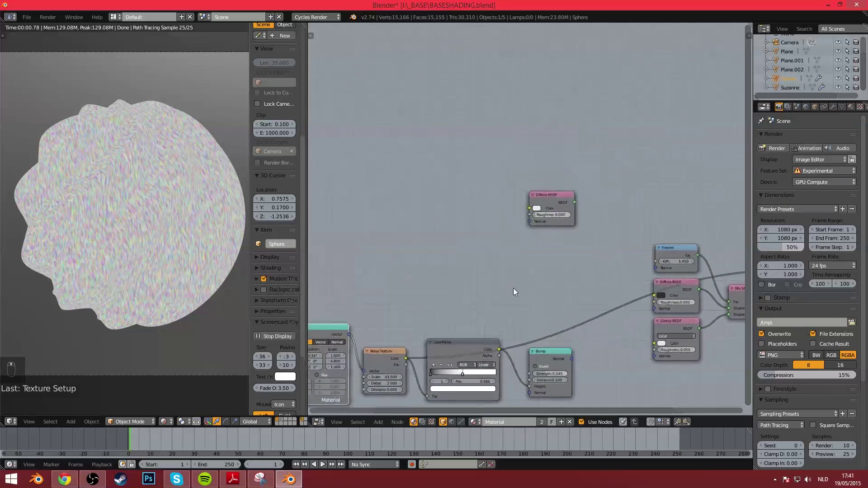
scroll(514, 291, "up", 3)
left_click(586, 194)
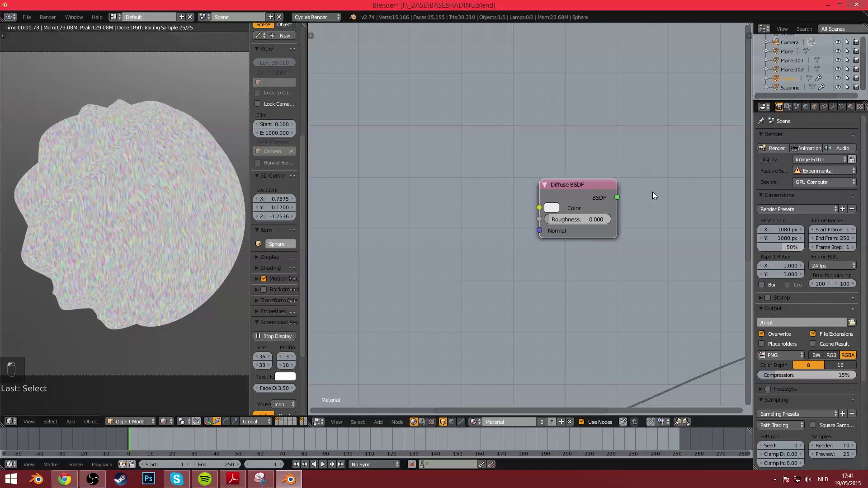
scroll(626, 196, "left", 2, "ctrl")
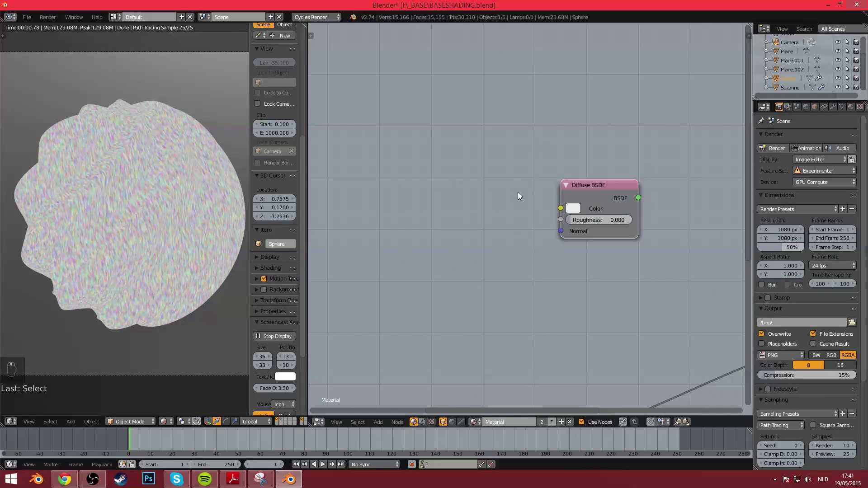
key("ctrl+t")
middle_click_drag(420, 210, 519, 216)
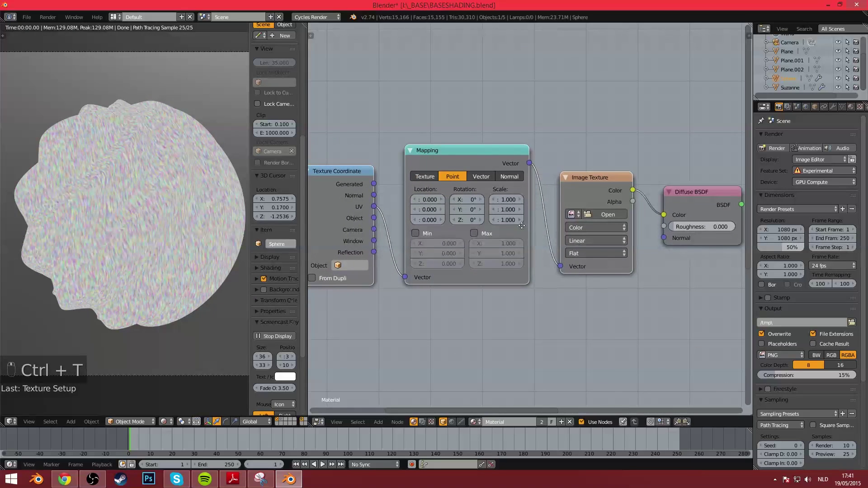
middle_click_drag(311, 238, 382, 231)
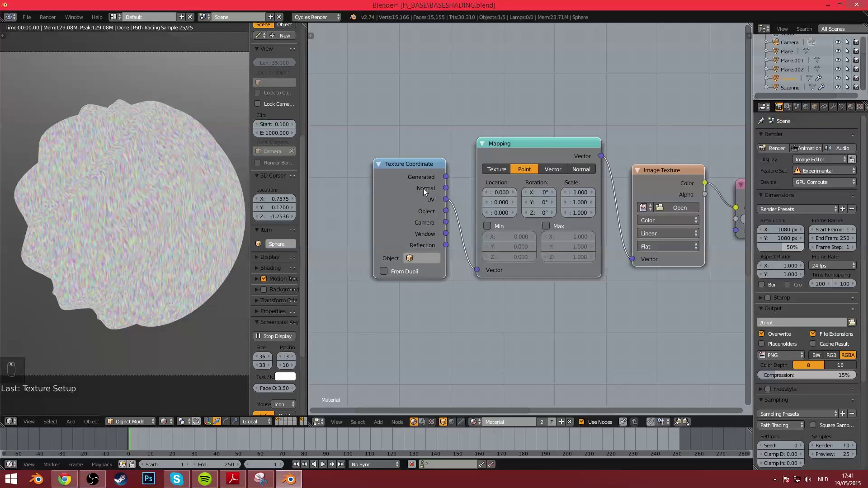
middle_click_drag(730, 235, 551, 246)
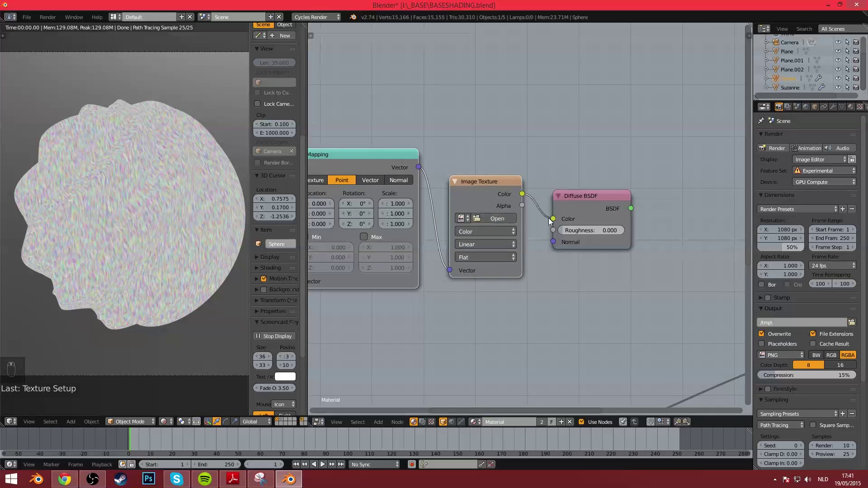
scroll(577, 221, "down", 1)
scroll(577, 220, "down", 2)
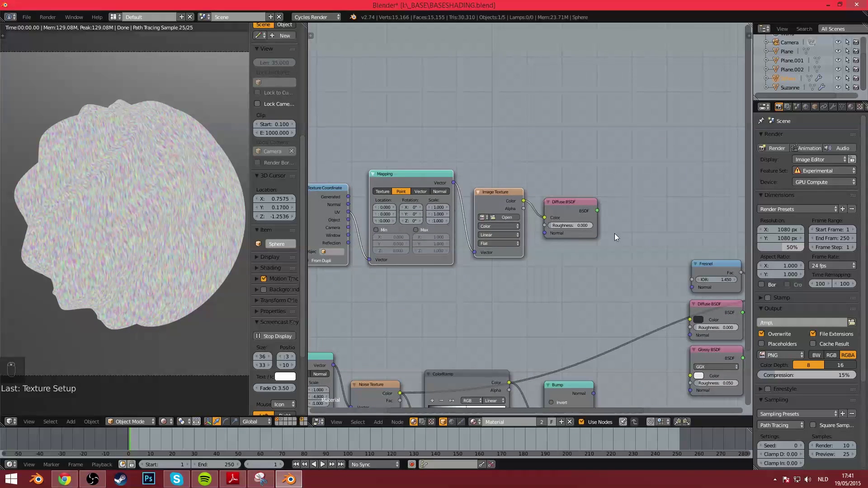
middle_click_drag(628, 257, 503, 194)
scroll(523, 189, "down", 5)
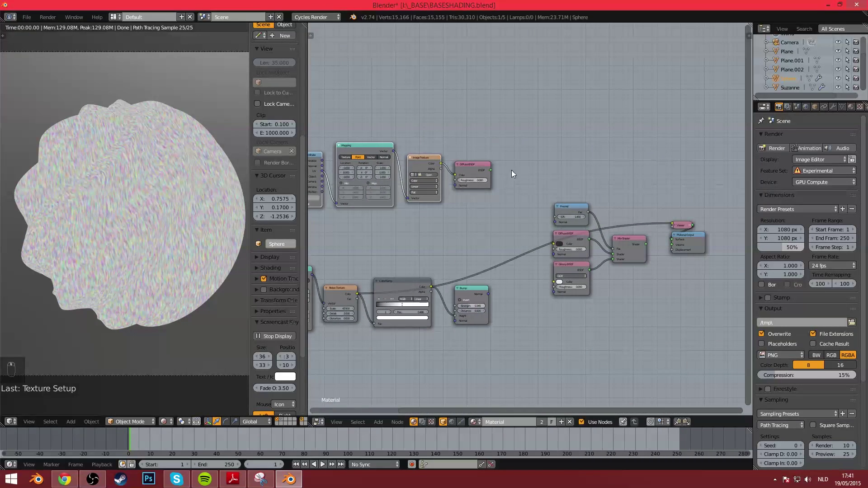
Step: Delete the Viewer node and add a Voronoi Texture node in the empty space above the existing nodes
right_click(683, 225)
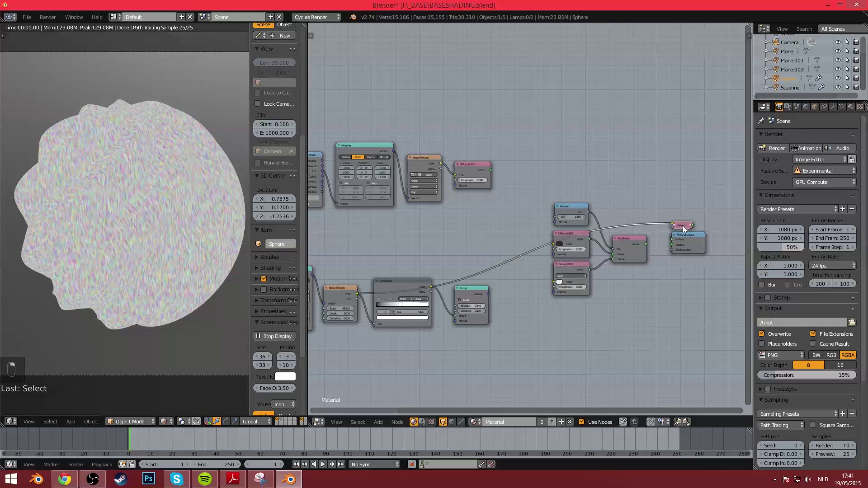
key("x")
middle_click_drag(471, 113, 468, 245)
middle_click_drag(449, 161, 470, 180)
scroll(470, 180, "up", 1)
key("shift+a")
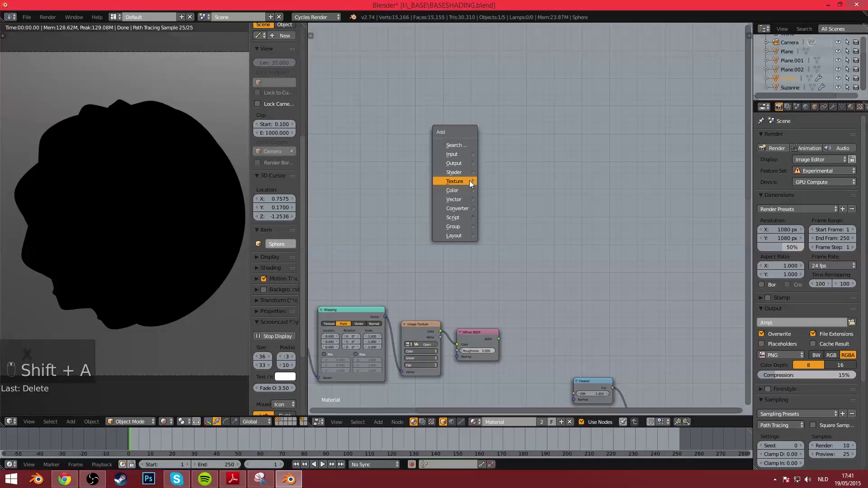
mouse_move(470, 181)
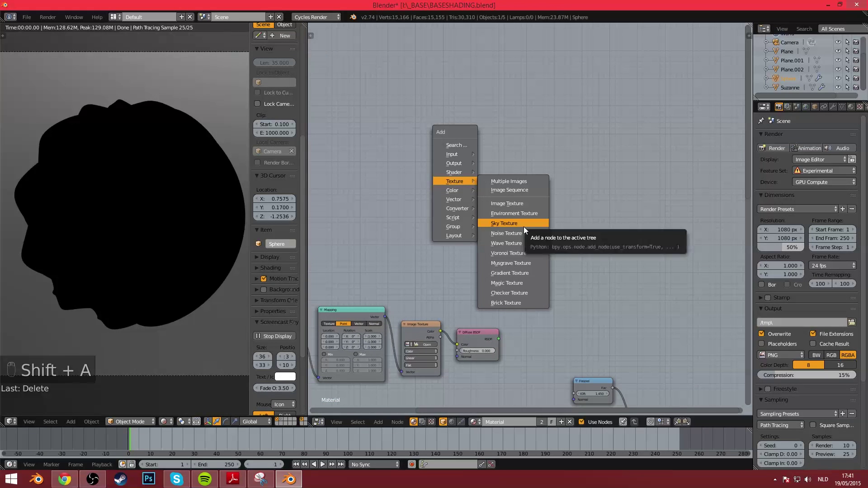
left_click(503, 254)
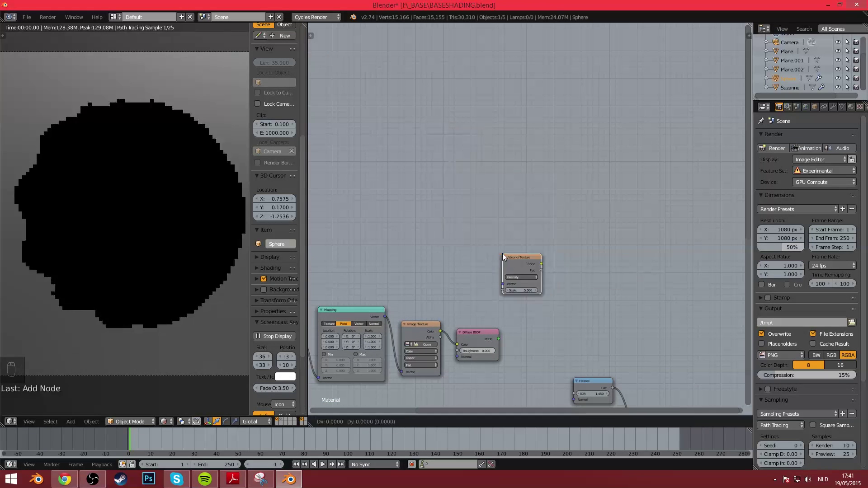
left_click(432, 145)
middle_click_drag(431, 146, 474, 186)
scroll(474, 185, "up", 2)
Step: Duplicate the Voronoi Texture and place the copy directly below the original
left_click(452, 152)
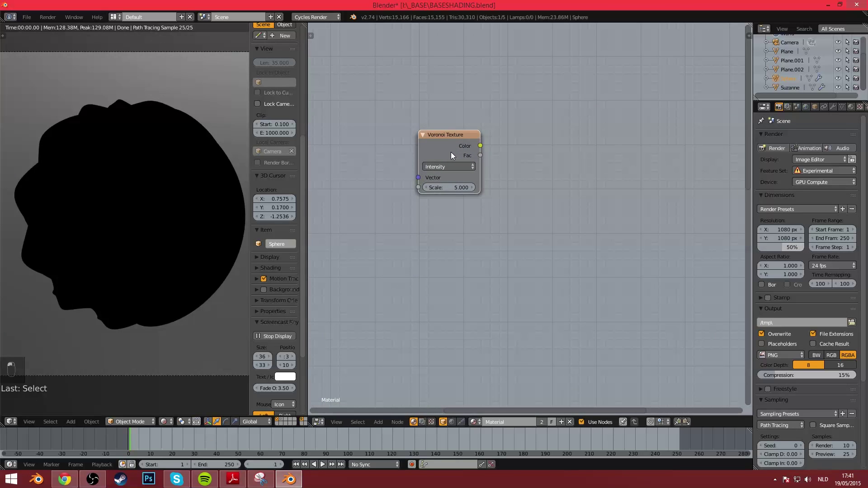
key("shift+d")
left_click(453, 230)
Step: Preview the upper Voronoi Texture through the Emission Viewer, and set the lower one's Scale to 9.9
left_click(452, 151, "ctrl+shift")
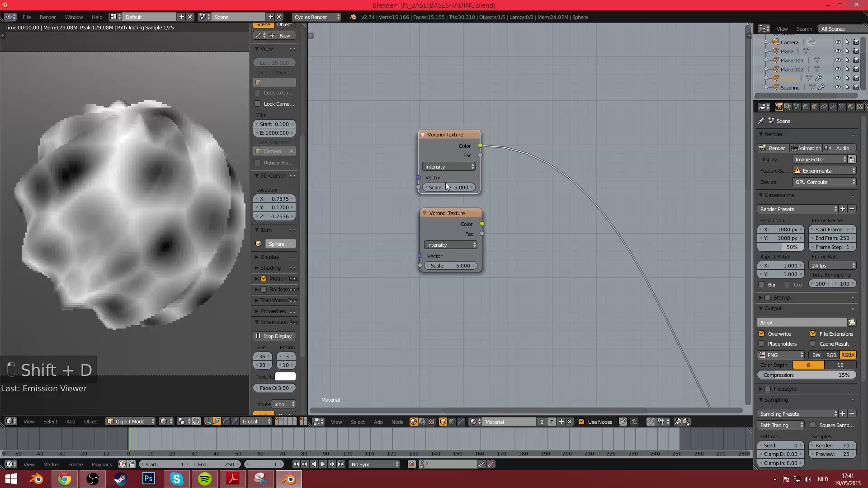
left_click(442, 228, "ctrl+shift")
left_click_drag(458, 269, 506, 269)
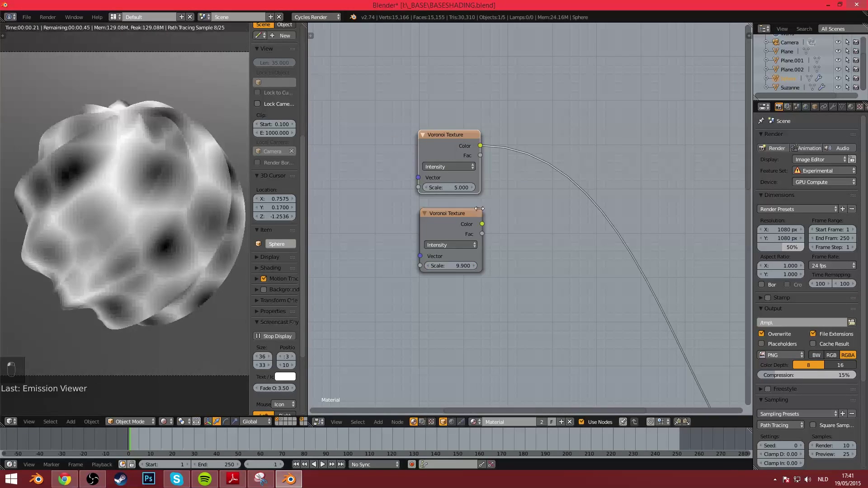
Step: Select both Voronoi Textures and merge them with an Add color mix node using Node Wrangler
key("a")
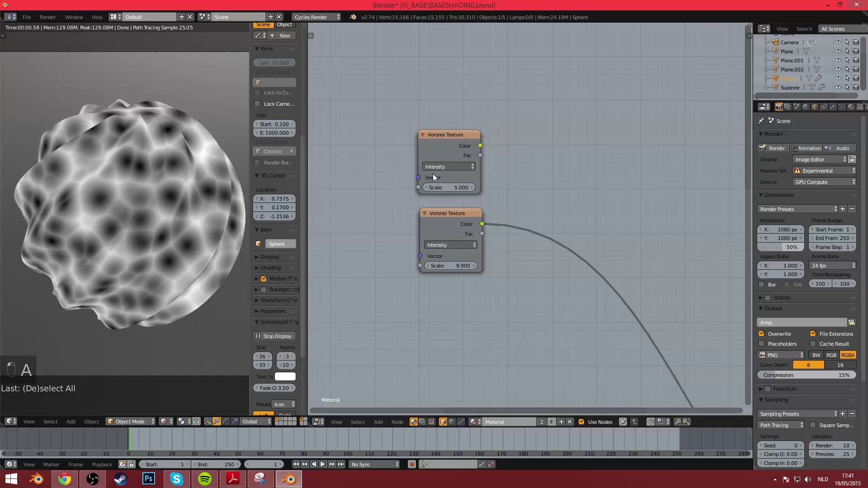
key("shift+a")
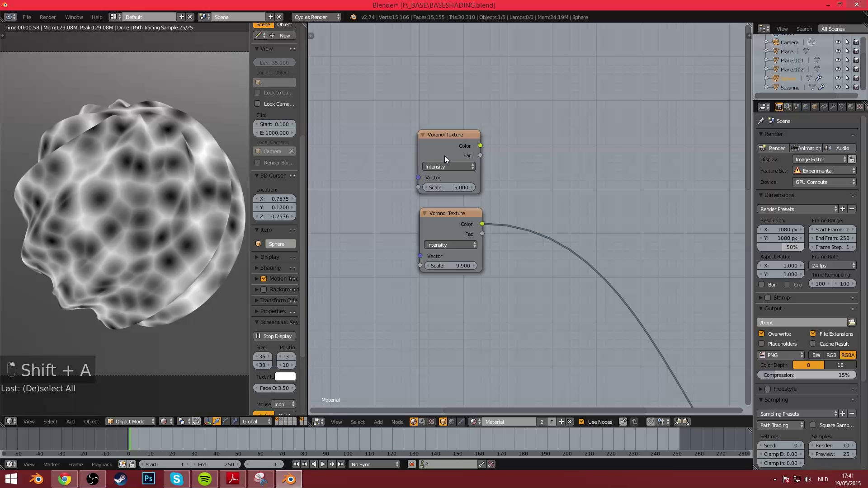
key("a")
key("a")
key("b")
left_click_drag(488, 303, 486, 295)
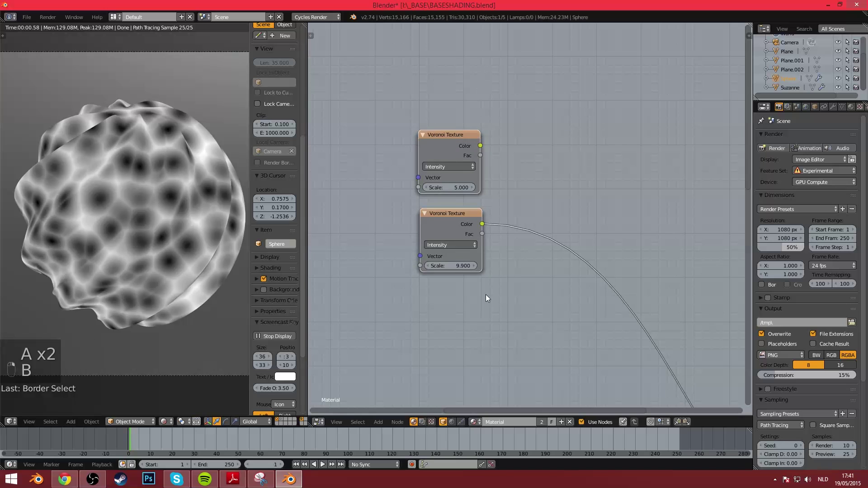
key("ctrl+KP_Add")
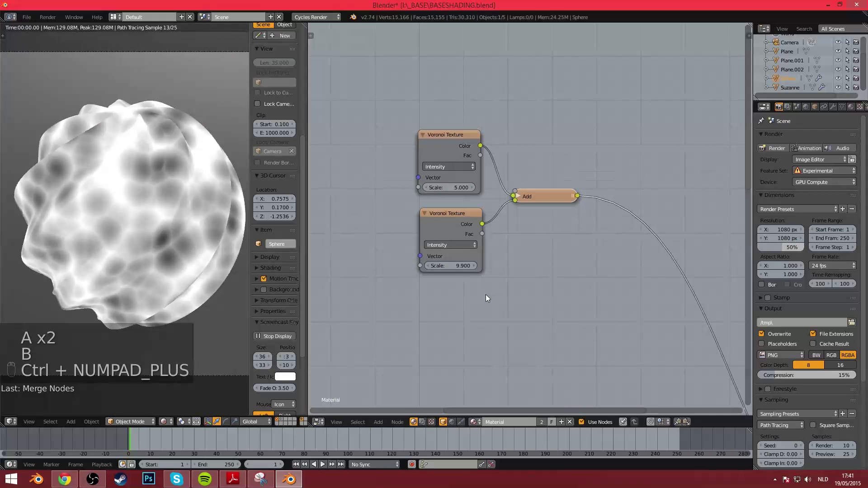
Step: Examine the added Voronoi pattern on the sphere and delete the Add node
scroll(553, 176, "up", 2)
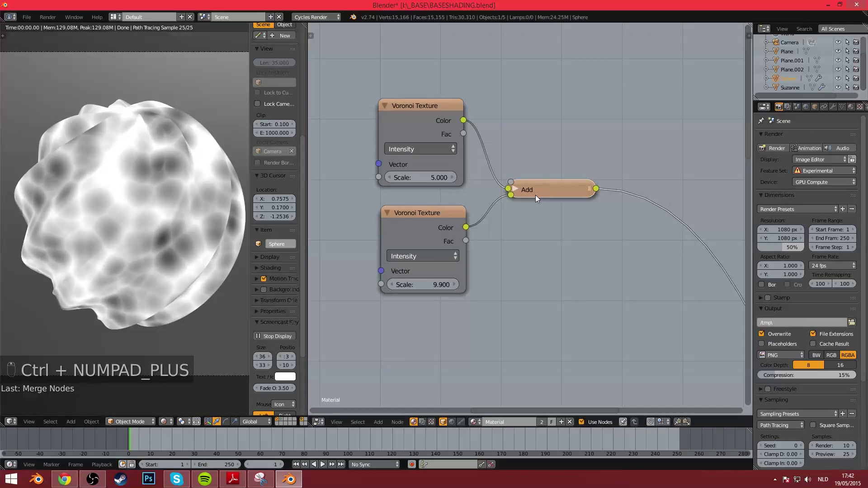
left_click(535, 195)
scroll(535, 195, "down", 2)
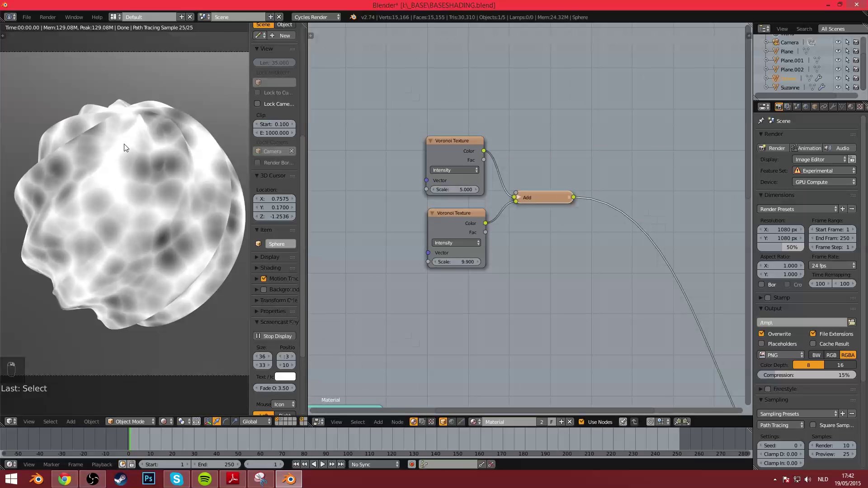
middle_click_drag(468, 306, 442, 310)
scroll(558, 226, "down", 3)
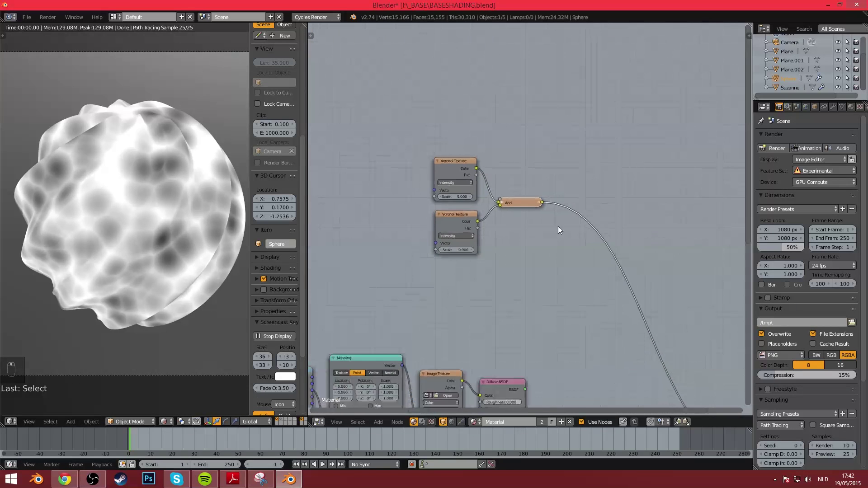
scroll(517, 196, "up", 5)
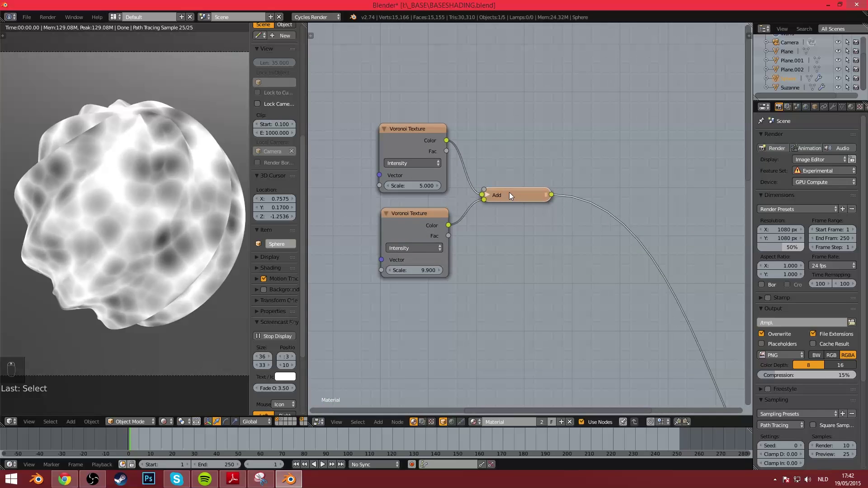
key("x")
key("a")
key("b")
left_click_drag(358, 115, 452, 272)
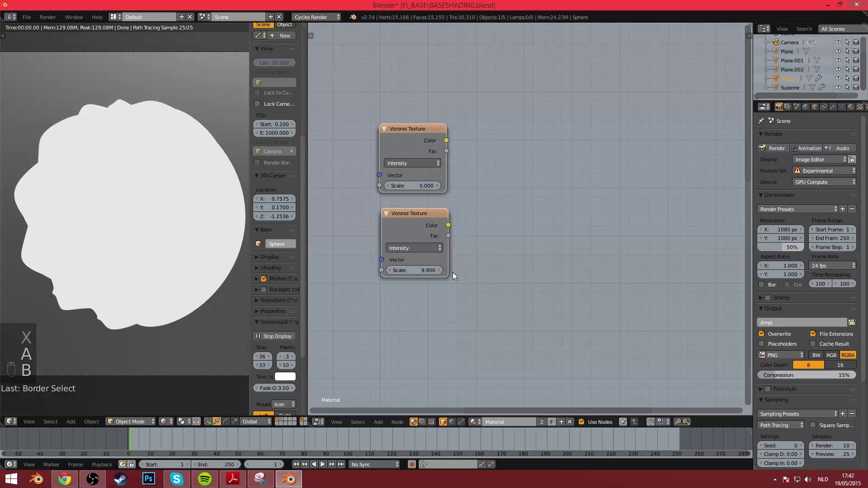
key("ctrl+KP_Multiply")
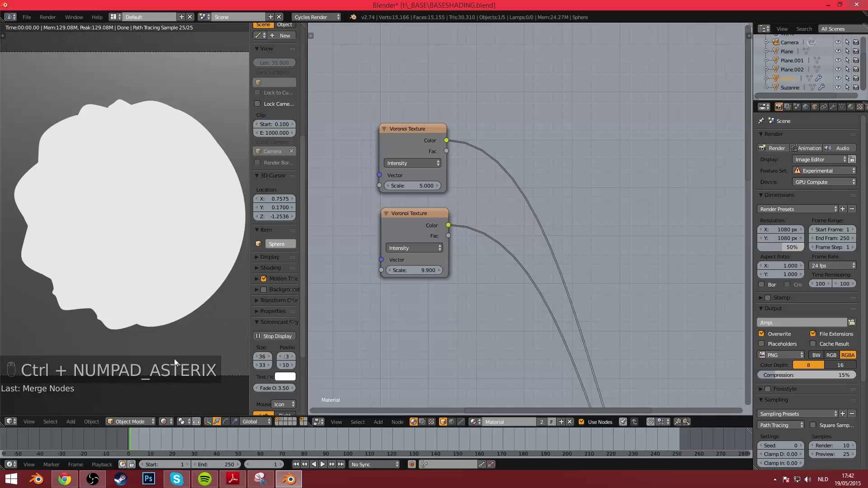
key("g")
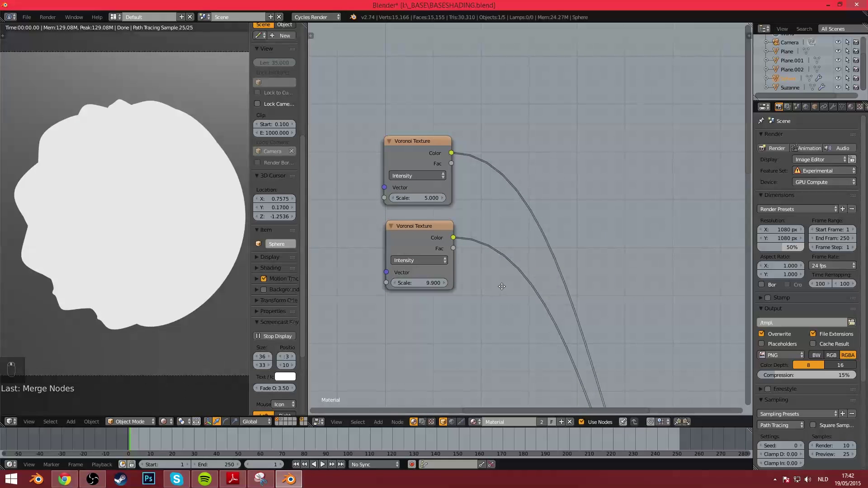
scroll(502, 287, "down", 6)
middle_click_drag(547, 300, 488, 164)
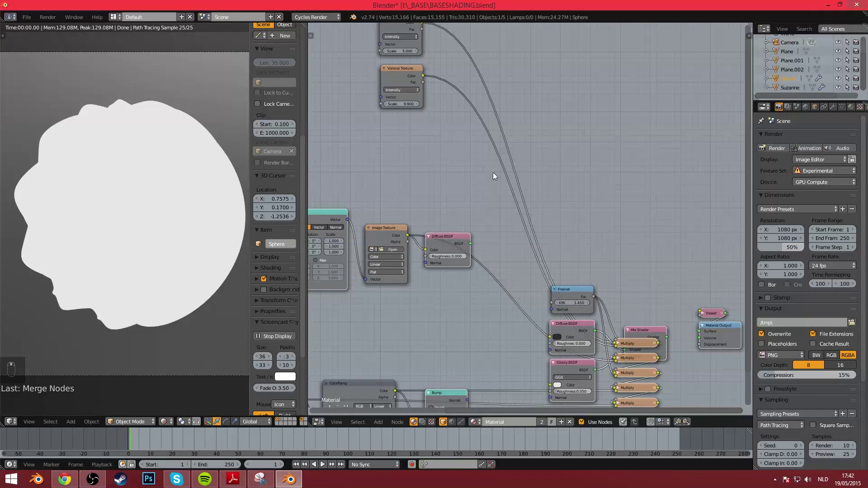
middle_click_drag(661, 367, 659, 365)
key("ctrl+z")
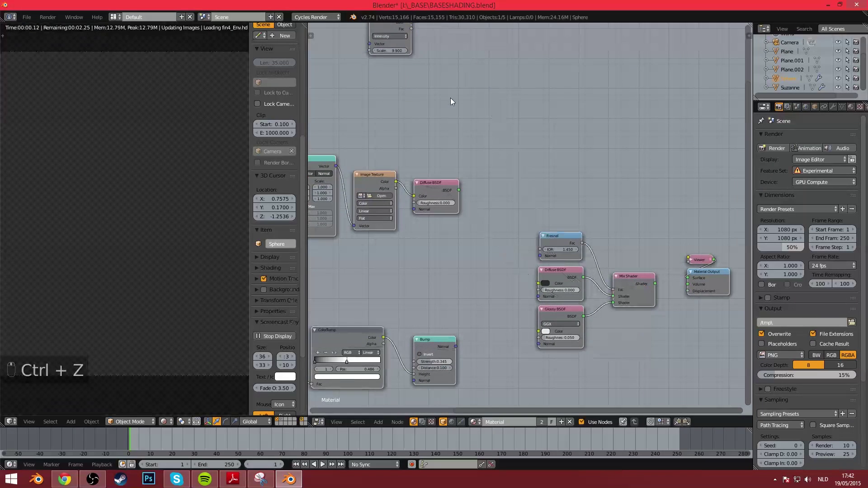
Step: Merge only the two Voronoi Textures with a Multiply mix node and preview the mix through the Emission Viewer
key("b")
left_click_drag(491, 147, 616, 297)
key("a")
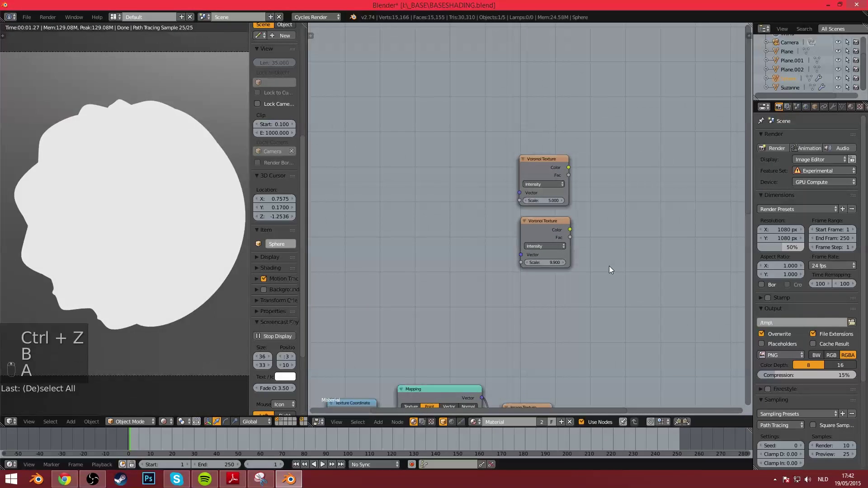
key("b")
left_click_drag(475, 145, 631, 316)
middle_click_drag(625, 280, 570, 302)
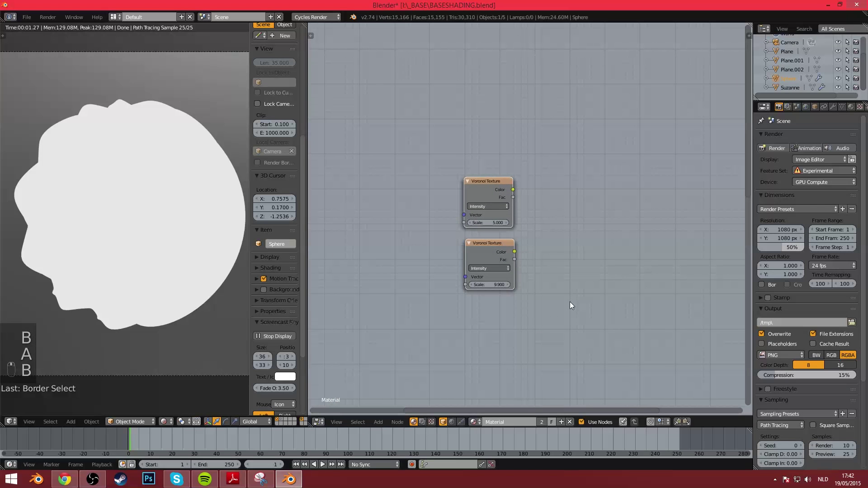
key("ctrl+KP_Multiply")
scroll(561, 304, "up", 2)
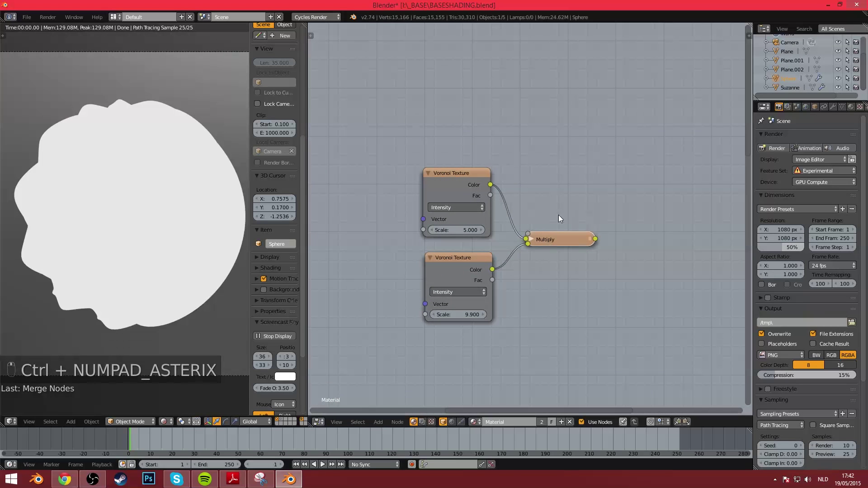
left_click(563, 241, "ctrl+shift")
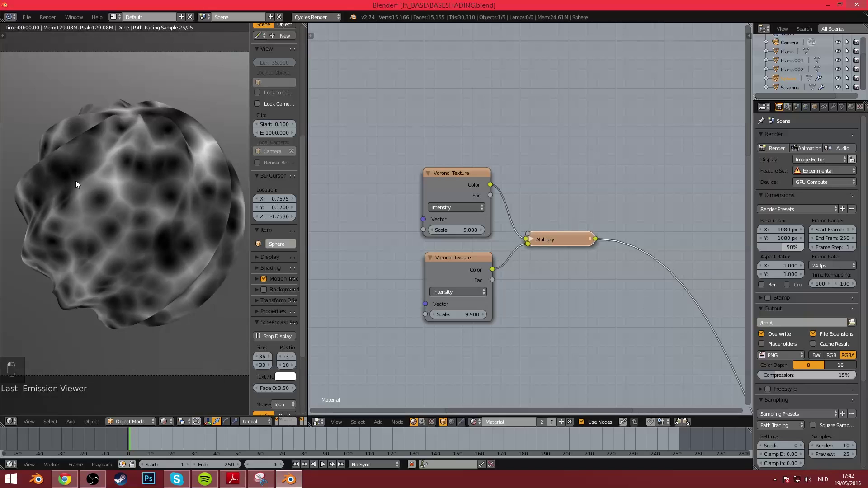
Step: Replace the Multiply node with a Subtract math node joining the two Voronoi Textures, and remove it again
key("x")
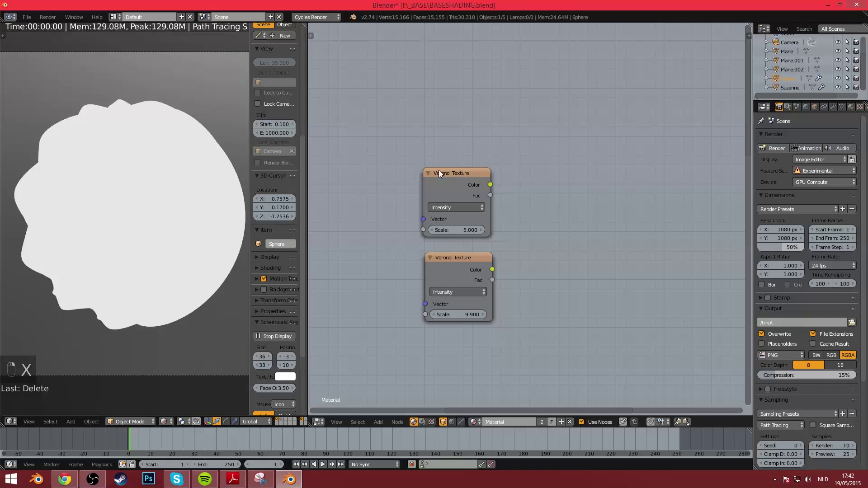
key("b")
left_click_drag(404, 151, 498, 317)
key("ctrl+shift+KP_Subtract")
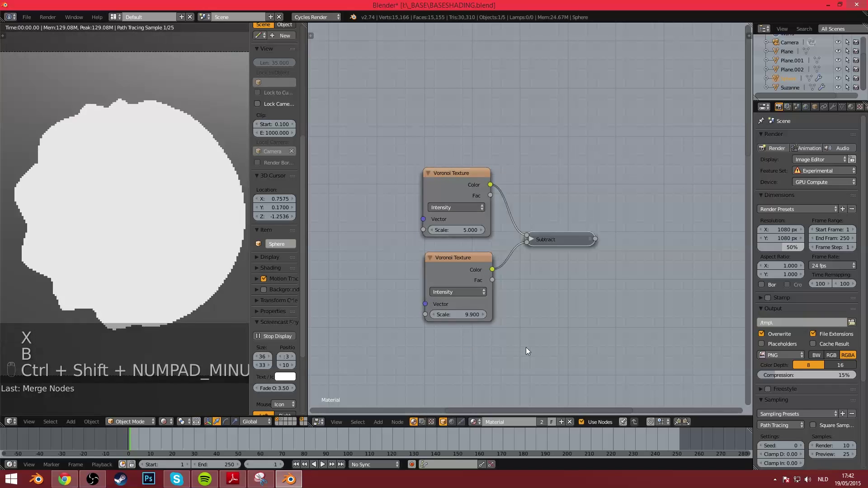
key("x")
key("a")
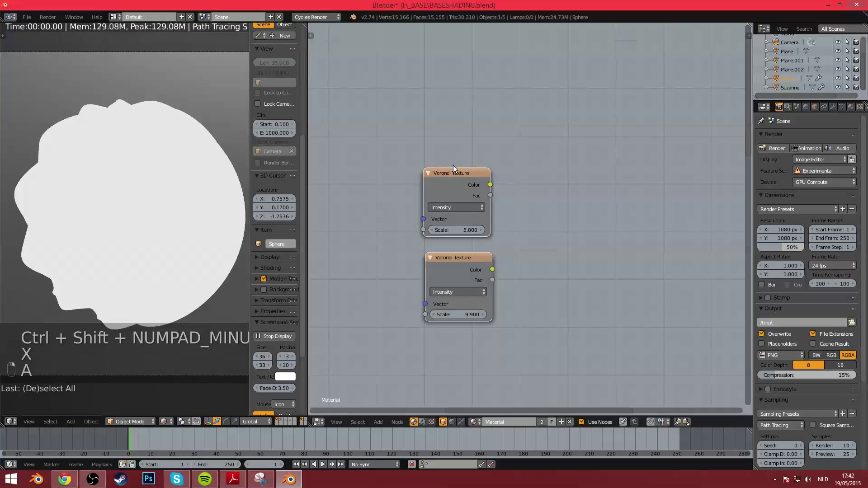
key("b")
left_click_drag(534, 386, 512, 317)
key("ctrl+shift+KP_Divide")
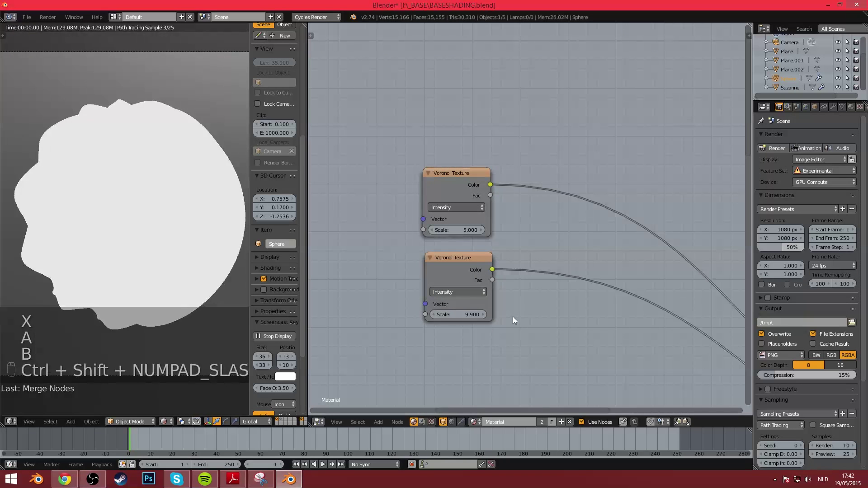
key("ctrl+z")
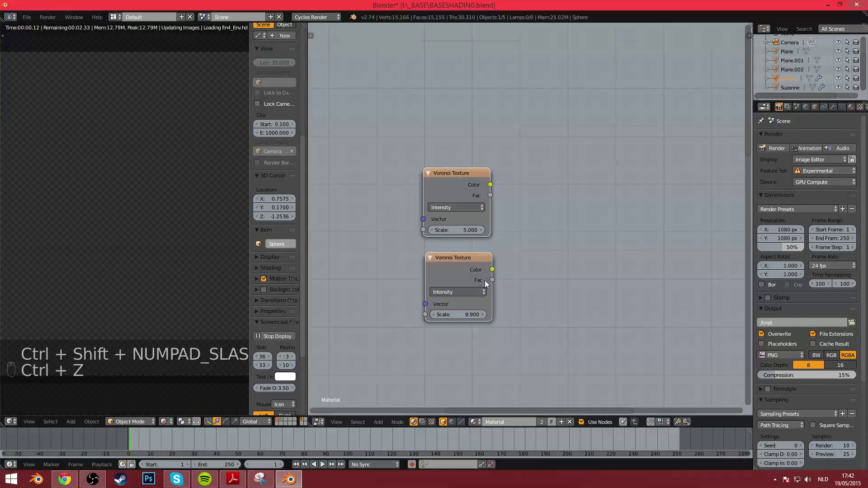
Step: Merge the two Voronoi Textures with a Divide color mix node, and delete that node again
key("a")
key("b")
left_click_drag(431, 156, 528, 341)
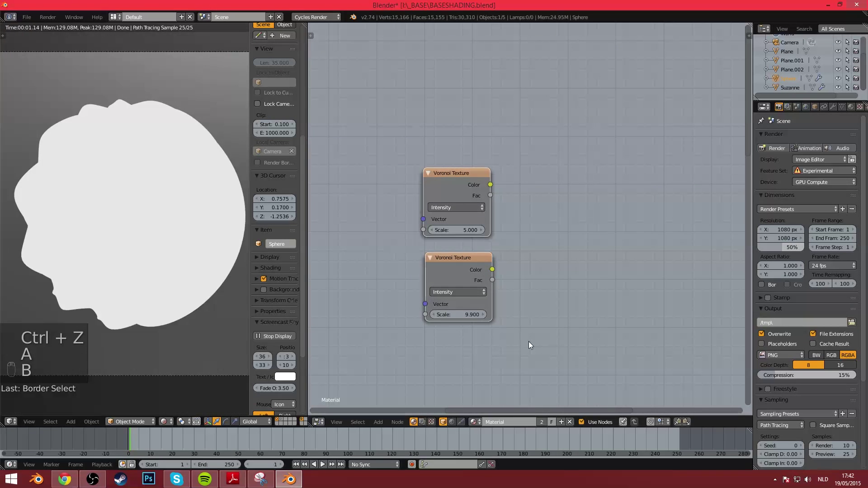
key("ctrl+KP_Divide")
right_click(549, 238)
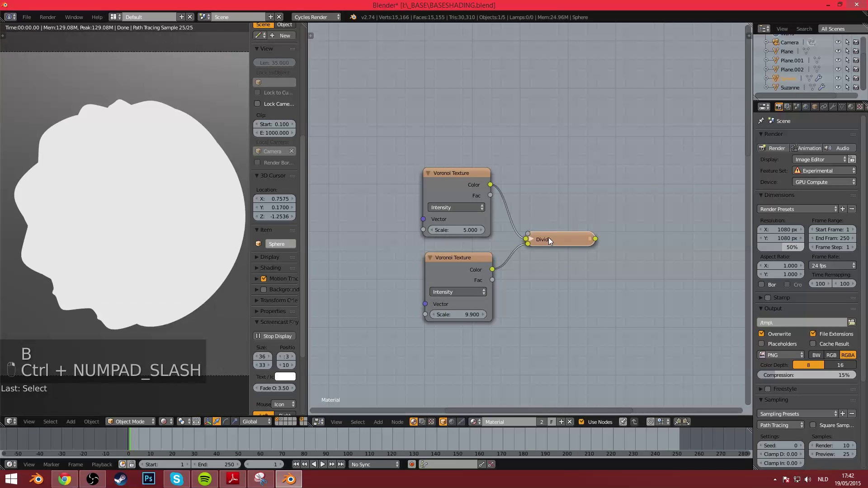
key("x")
Step: Select the two Voronoi Textures again and join their colors with an Add mix node
scroll(582, 267, "down", 1)
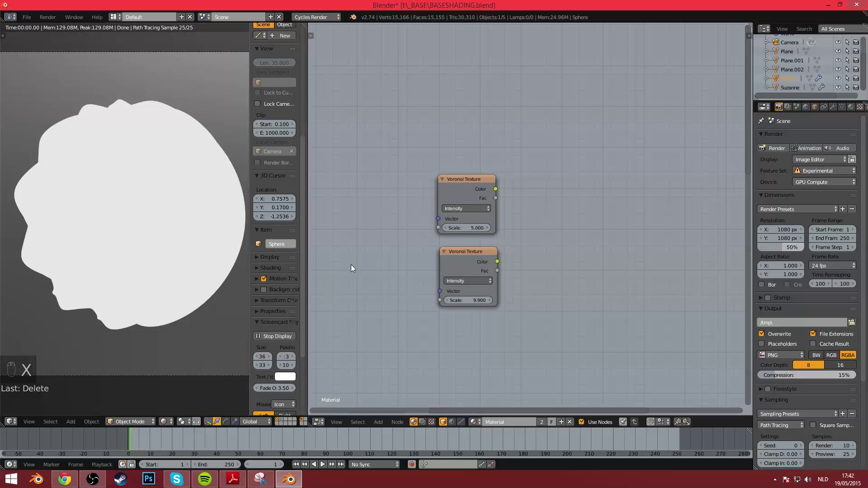
key("v")
key("b")
left_click_drag(410, 185, 525, 357)
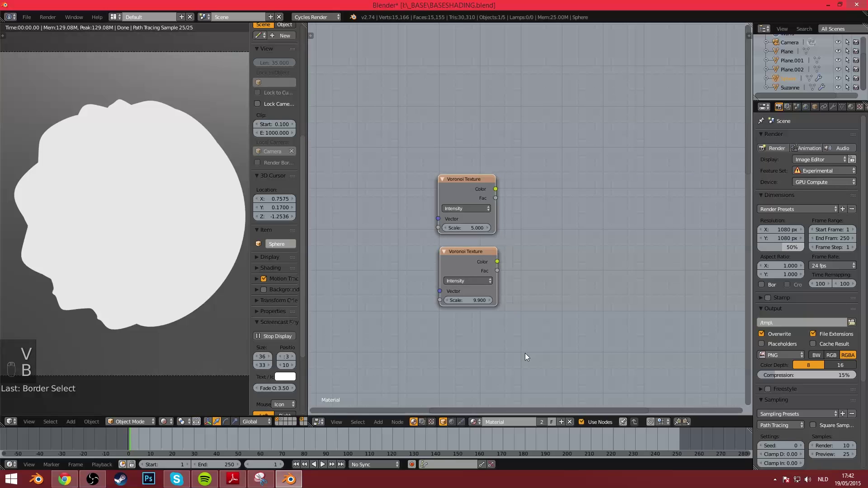
key("ctrl+less")
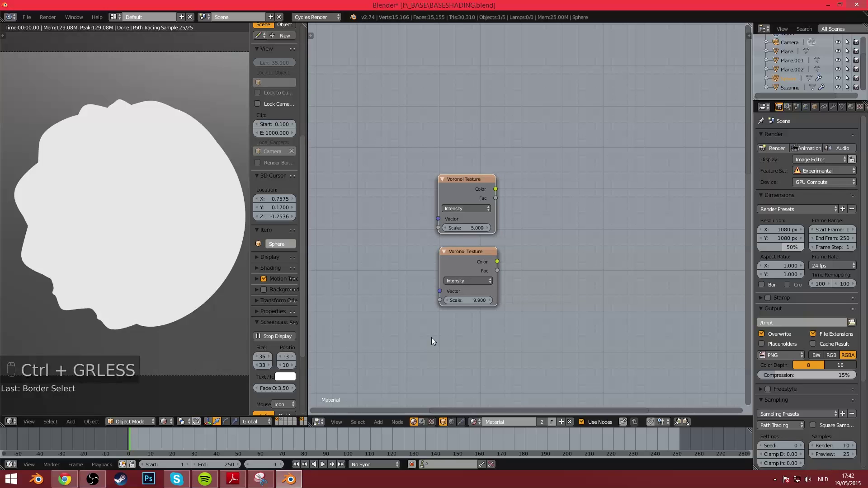
key("ctrl+equal")
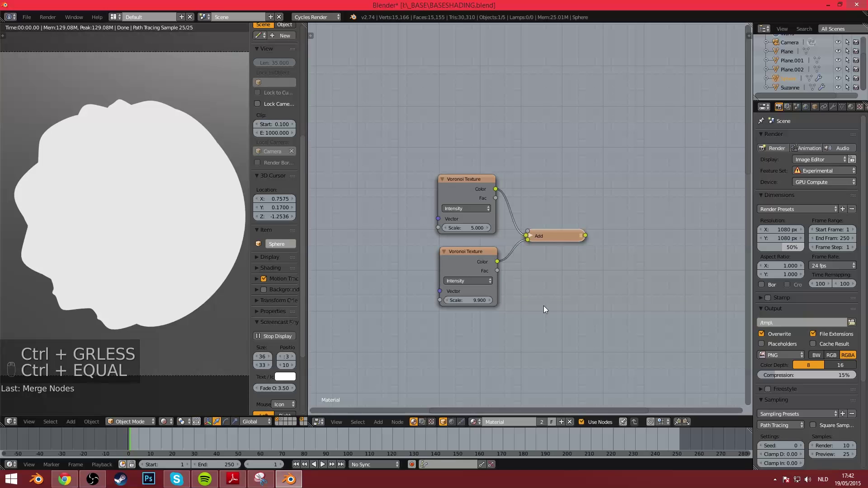
Step: Expand the collapsed Add mix node to show its settings, and delete it
left_click(549, 235)
key("h")
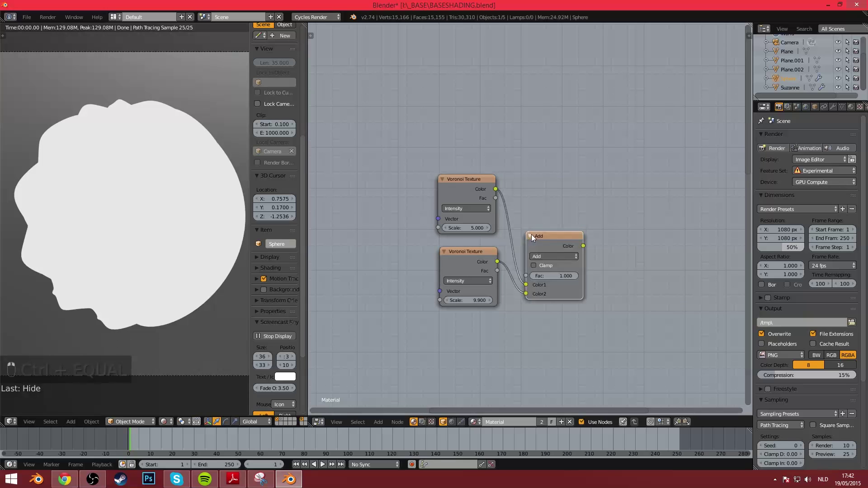
left_click(549, 238)
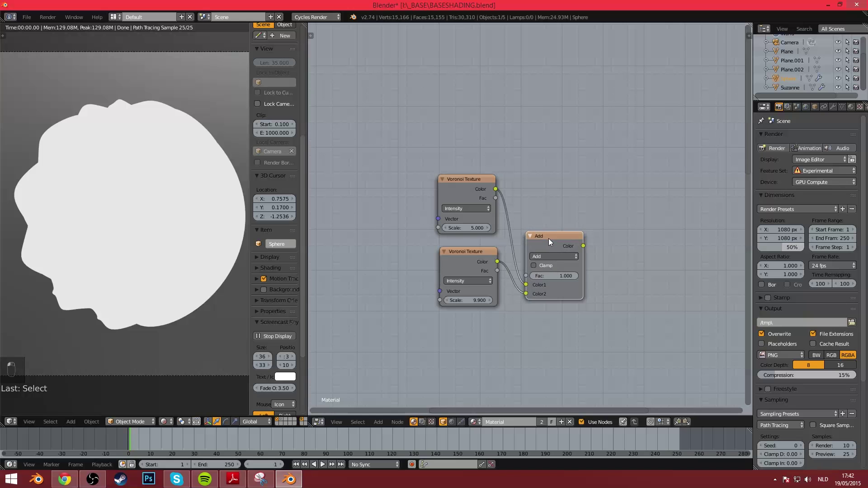
key("x")
scroll(579, 323, "down", 3)
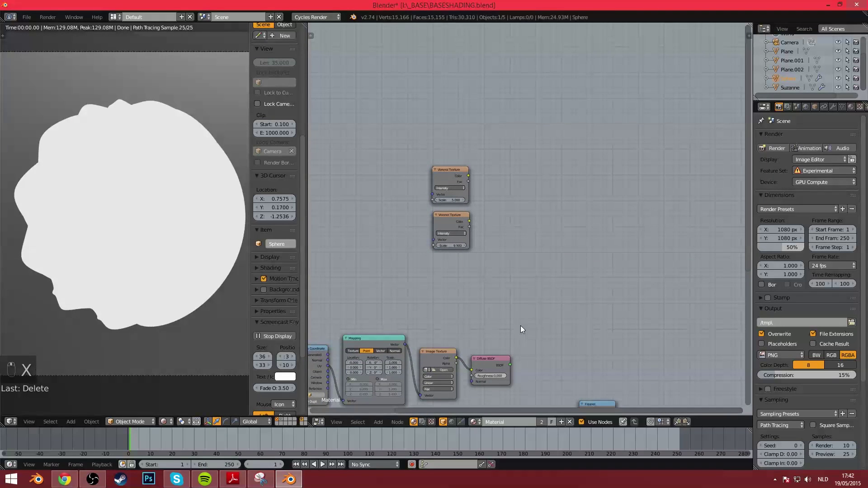
Step: Select both Voronoi Texture nodes and move them higher, well above the Mapping and Image Texture chain
middle_click_drag(489, 312, 528, 303)
scroll(509, 214, "up", 3)
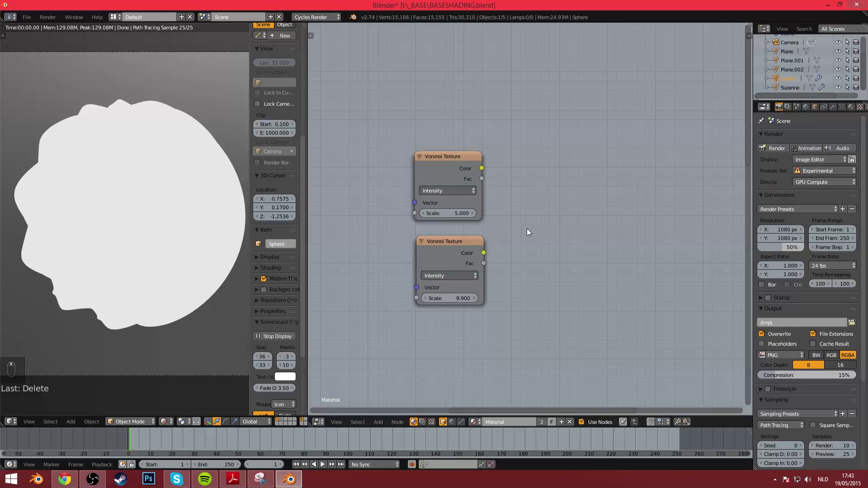
scroll(527, 232, "down", 2)
key("b")
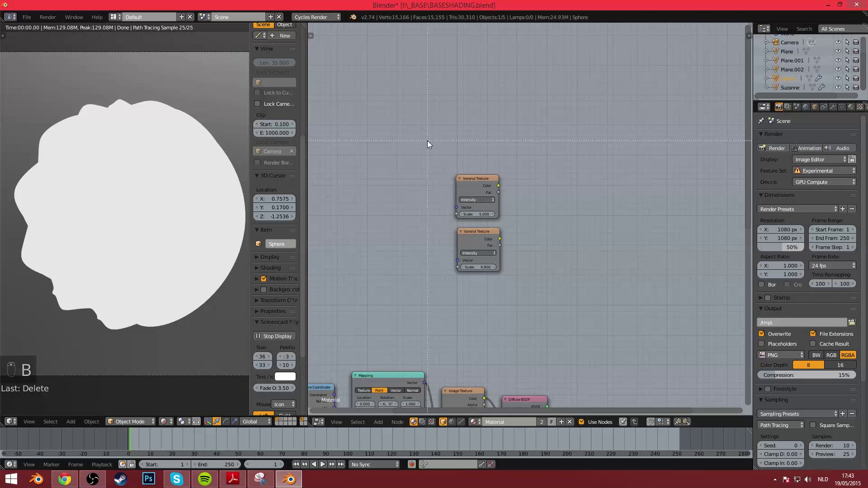
left_click_drag(428, 141, 514, 292)
key("g")
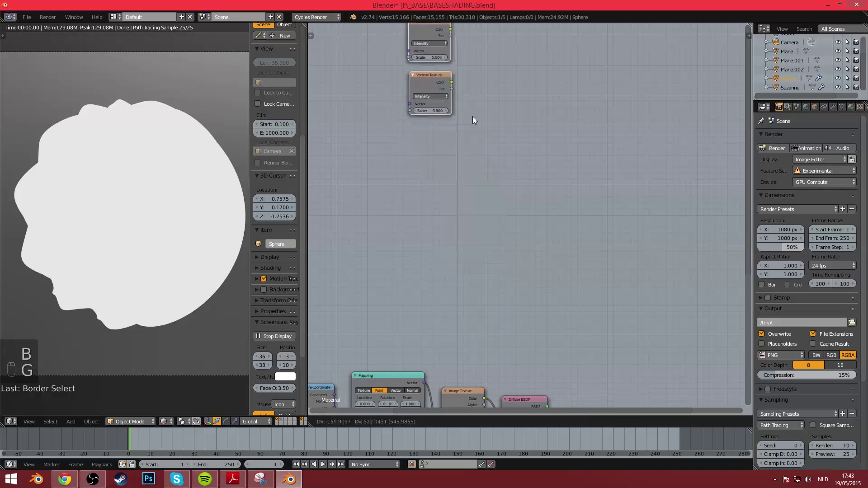
left_click(472, 118)
middle_click_drag(495, 140, 493, 256)
Step: Duplicate the pair of Voronoi Textures three times, stacking the copies into a column of eight nodes
scroll(498, 238, "down", 2)
key("shift+d")
left_click(493, 267)
scroll(498, 322, "down", 1)
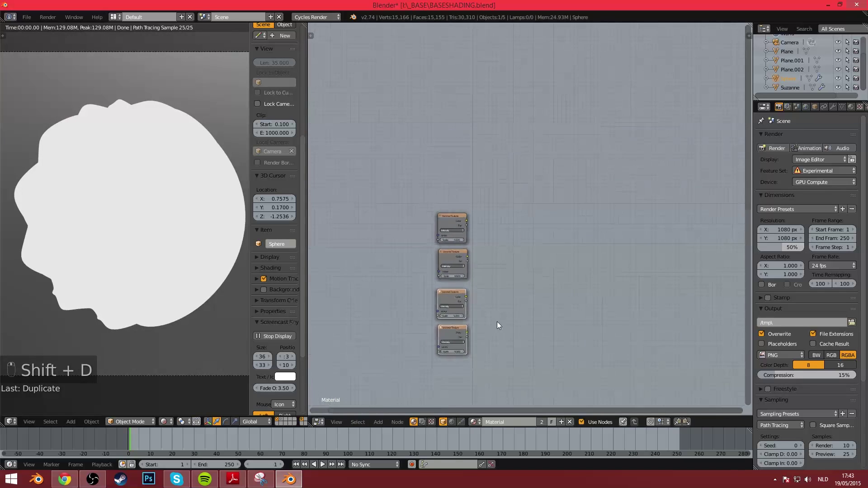
key("shift+d")
left_click(502, 162)
key("shift+d")
left_click(521, 136)
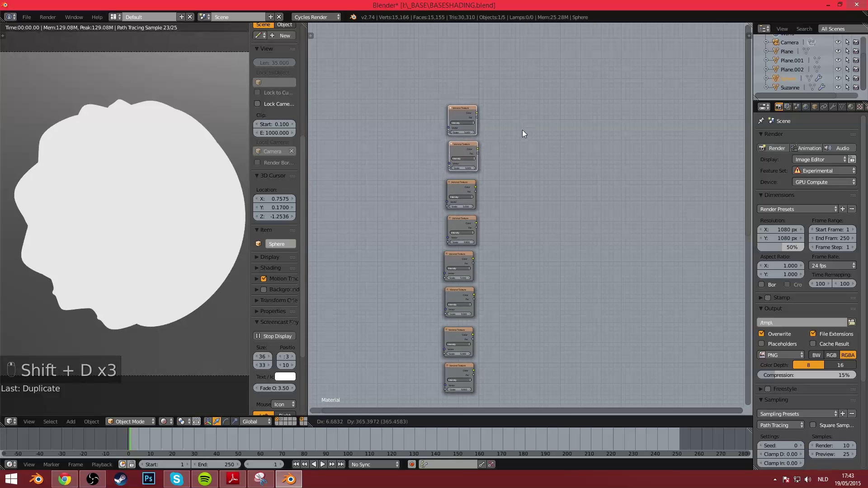
scroll(563, 251, "down", 1)
Step: Select all eight Voronoi Textures and merge them with a chain of Multiply mix nodes
middle_click_drag(563, 252, 505, 202)
key("a")
key("b")
left_click_drag(363, 71, 504, 341)
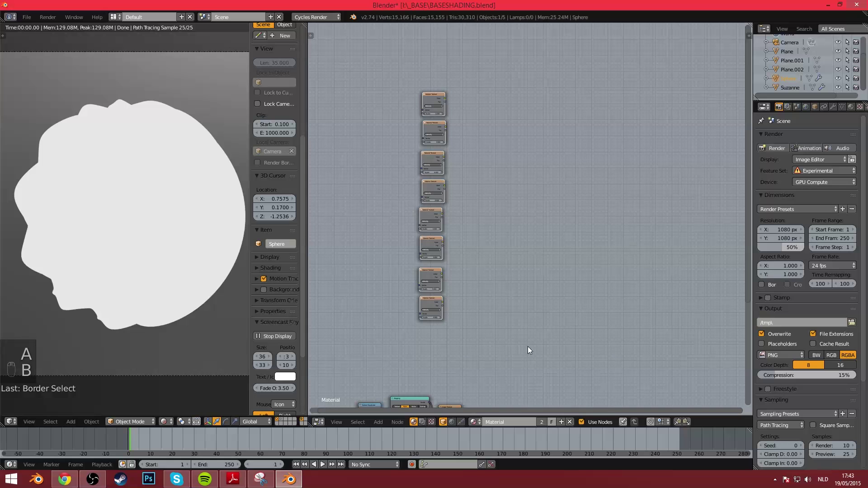
key("ctrl+KP_Multiply")
scroll(474, 277, "up", 2)
scroll(465, 305, "up", 3)
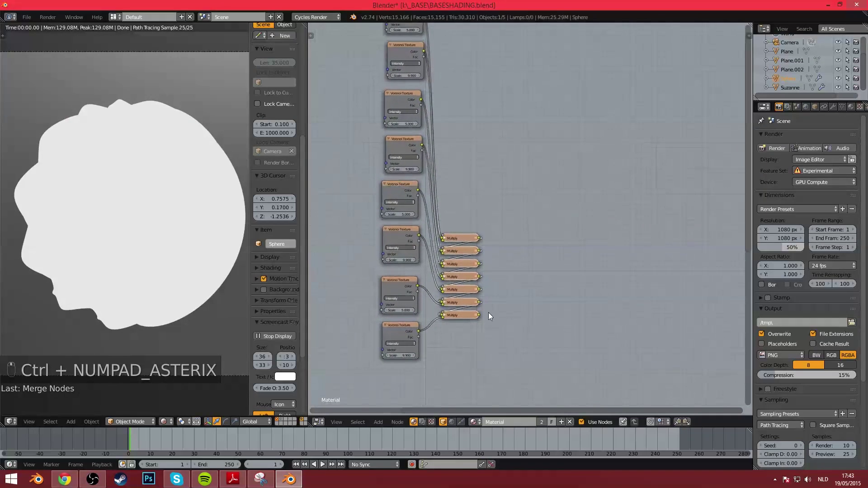
Step: Preview the last Multiply node of the chain on the sphere through the Emission Viewer
left_click(454, 332, "ctrl+shift")
middle_click_drag(136, 233, 61, 223)
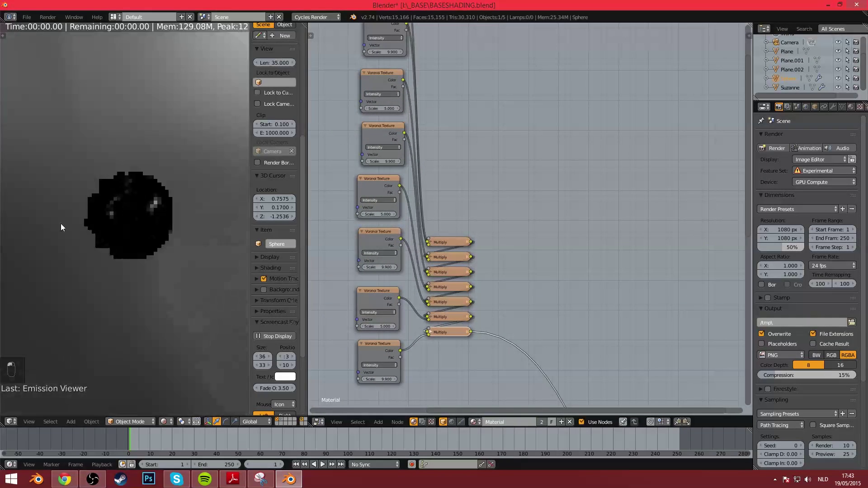
scroll(143, 229, "up", 6)
Step: Increase the Scale of the fourth-from-last, second-to-last and last Voronoi Textures in the column, checking the rendered sphere
left_click_drag(371, 214, 374, 214)
left_click_drag(378, 326, 384, 326)
middle_click_drag(135, 271, 34, 246)
scroll(35, 246, "up", 2)
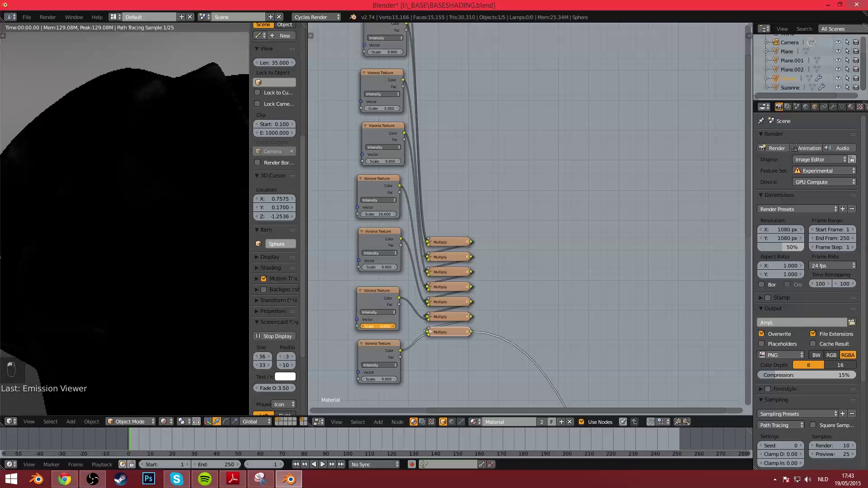
scroll(102, 277, "down", 5)
scroll(143, 253, "up", 7)
scroll(145, 262, "down", 3)
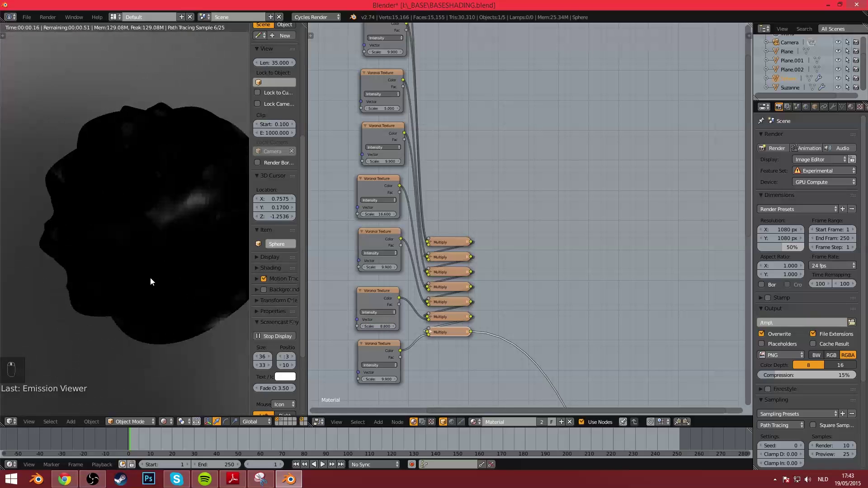
left_click_drag(382, 379, 385, 379)
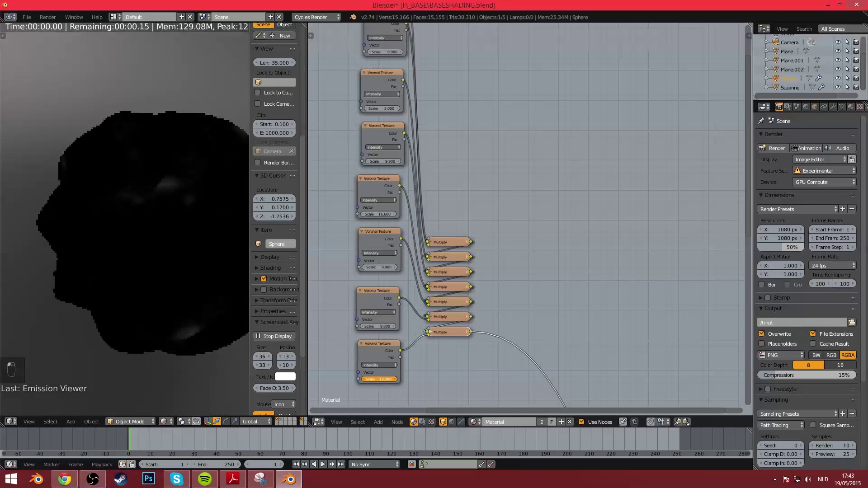
scroll(472, 350, "down", 3)
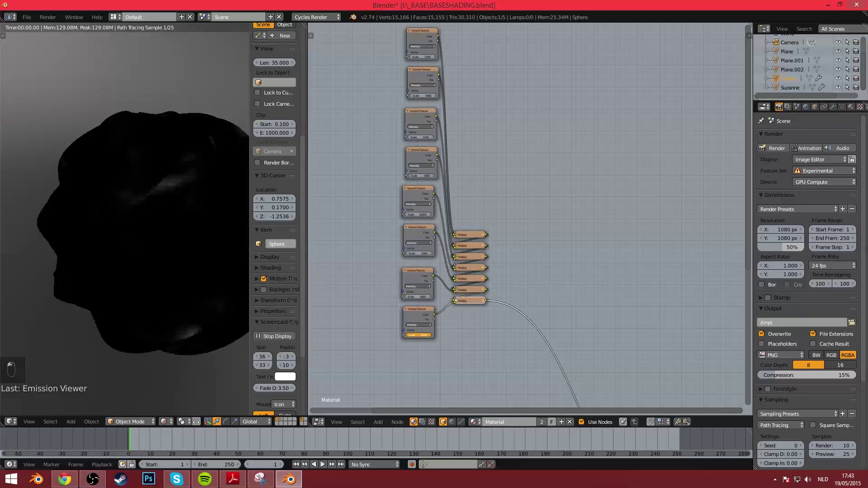
Step: Try to connect the last Multiply node to the Fresnel node with Lazy Connect, and detach that link
middle_click_drag(477, 363, 473, 208)
scroll(473, 208, "down", 1)
scroll(473, 210, "up", 1)
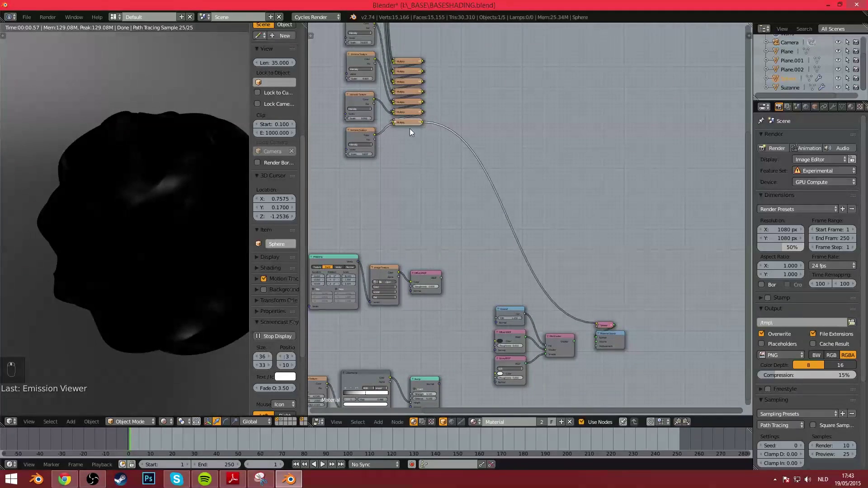
right_click_drag(407, 123, 463, 205, "ctrl+shift")
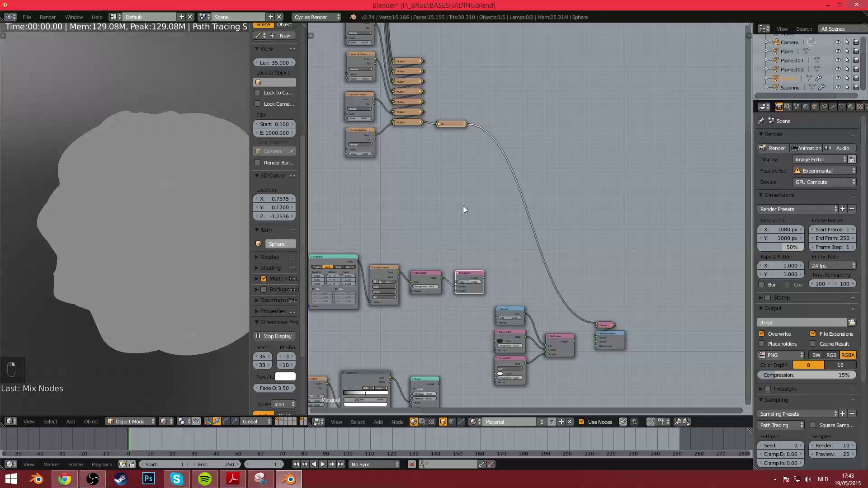
key("ctrl+z")
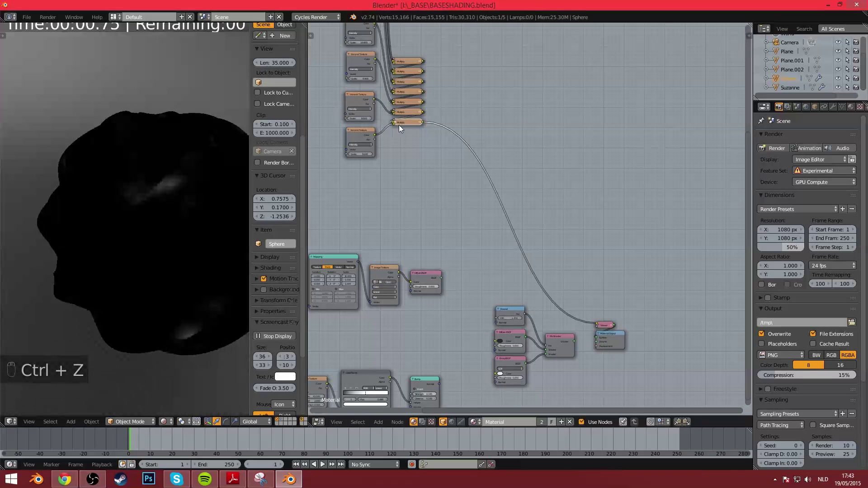
right_click_drag(412, 123, 466, 252, "shift")
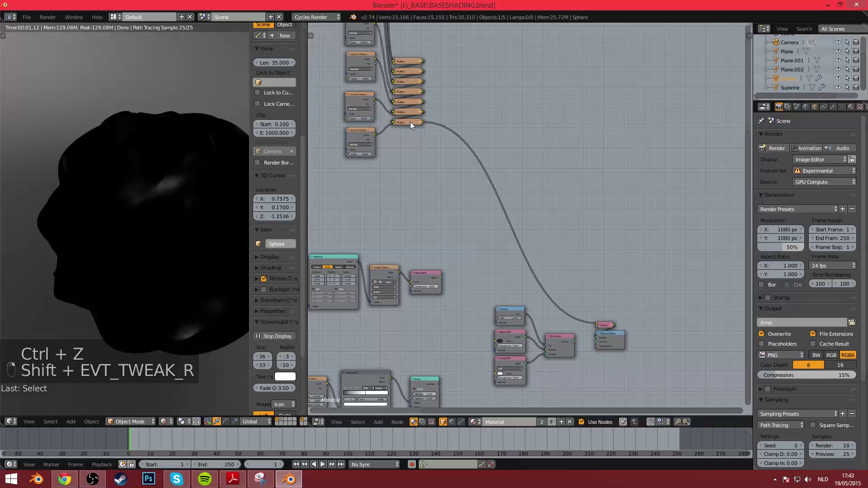
right_click_drag(411, 122, 500, 306, "shift")
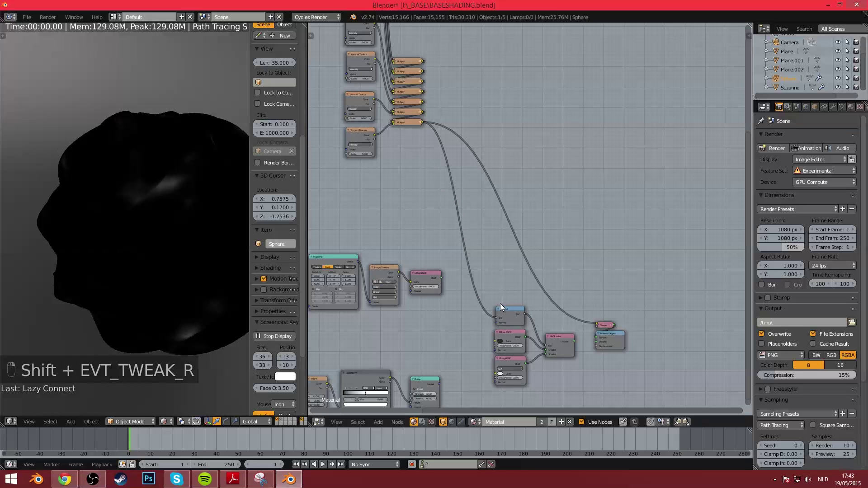
left_click_drag(496, 318, 459, 253)
Step: Connect the last Multiply node's output to the Height input of the Bump node
scroll(452, 216, "down", 2)
middle_click_drag(452, 216, 465, 197)
right_click_drag(447, 119, 450, 351, "alt")
scroll(457, 329, "up", 2)
left_click_drag(441, 359, 442, 365)
Step: Link the Bump node's Normal output to the Fresnel's Normal input and move the Bump node beside the shader nodes
middle_click_drag(550, 345, 498, 356)
left_click_drag(424, 354, 491, 283)
key("g")
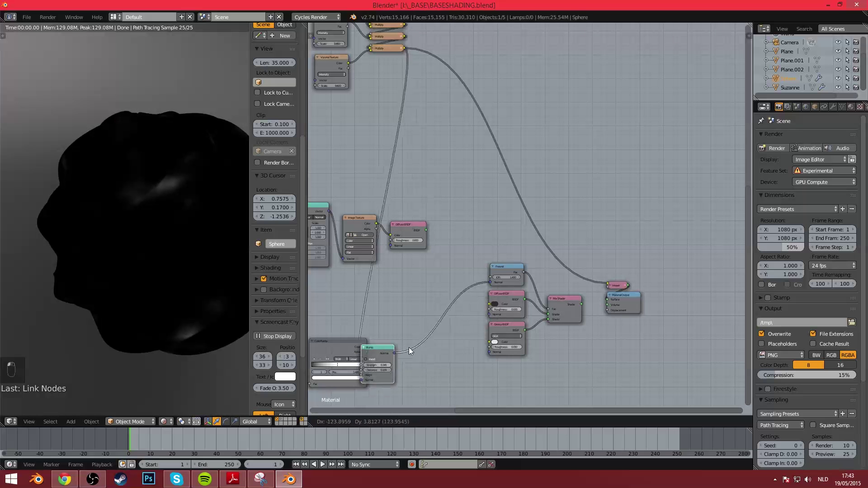
left_click(461, 316)
Step: Link the Bump node's Normal output to the Normal inputs of the Diffuse BSDF and Glossy BSDF
left_click_drag(456, 316, 489, 314)
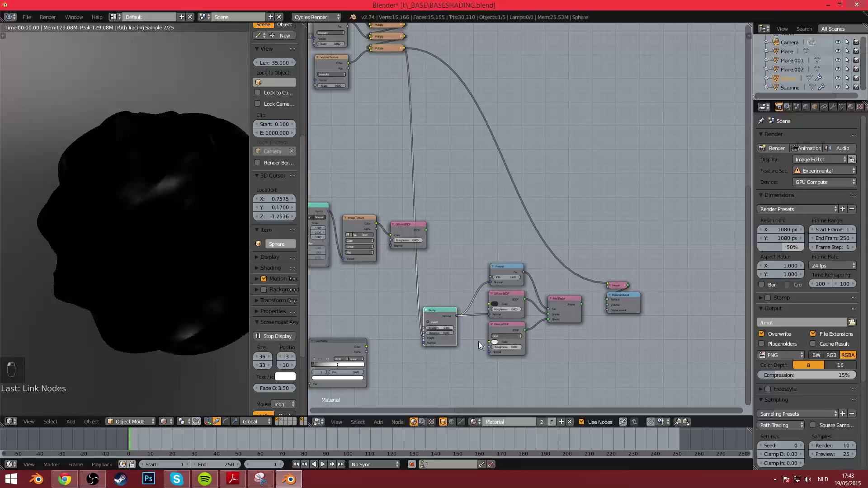
scroll(479, 345, "up", 3)
right_click_drag(438, 281, 506, 322, "alt")
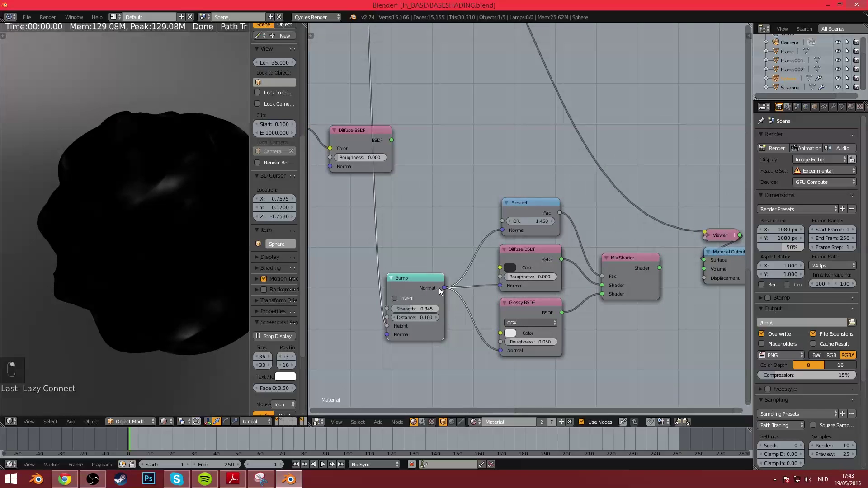
Step: Detach the Bump link from the Glossy BSDF and reconnect the Bump node to the shaders with Lazy Connect
left_click_drag(501, 351, 486, 248)
right_click_drag(430, 294, 522, 229, "alt")
right_click_drag(423, 308, 479, 291, "alt")
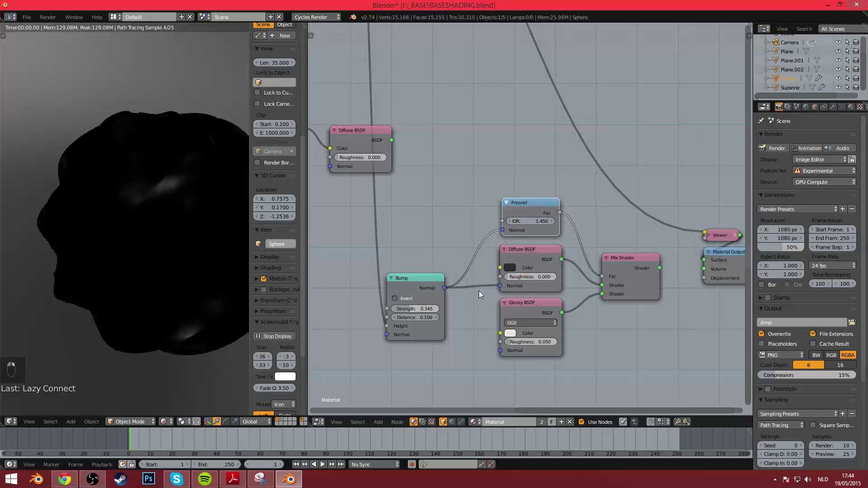
middle_click_drag(580, 361, 501, 359)
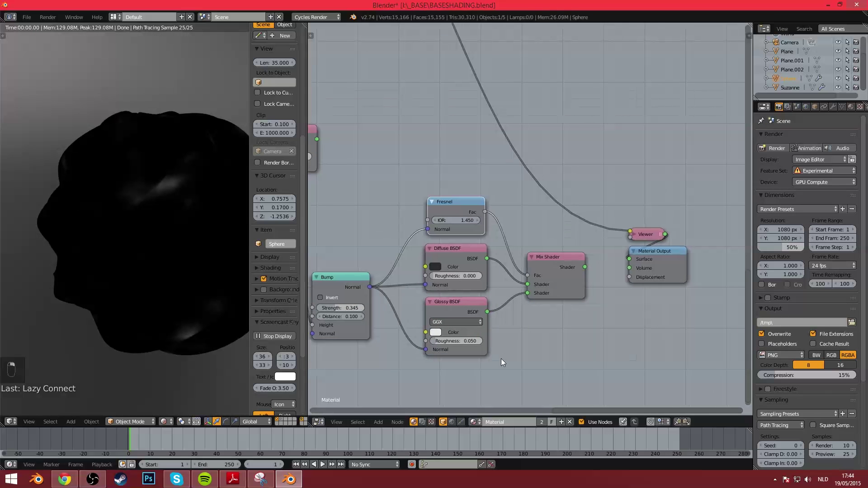
Step: Preview the Mix Shader, Fresnel, Bump and Glossy BSDF nodes in turn with the Emission Viewer, ending on the Mix Shader
left_click(572, 293, "ctrl+shift")
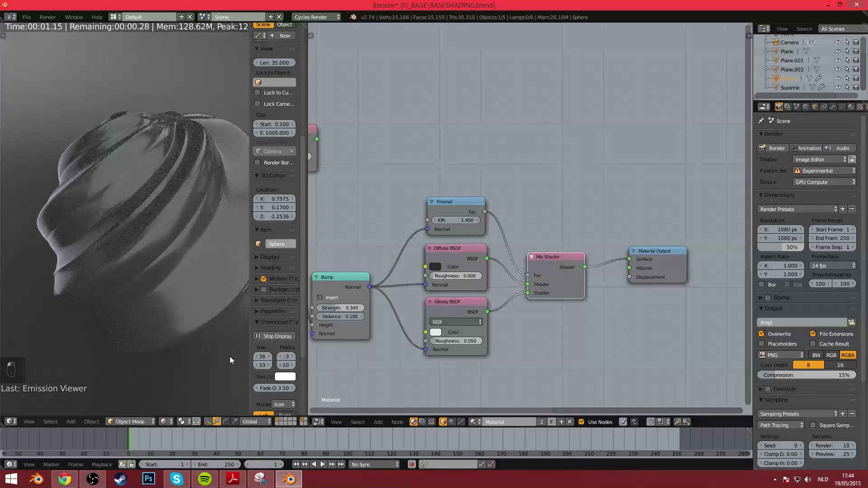
left_click(457, 212, "ctrl+shift")
middle_click_drag(468, 303, 505, 289)
left_click(498, 248, "ctrl+shift")
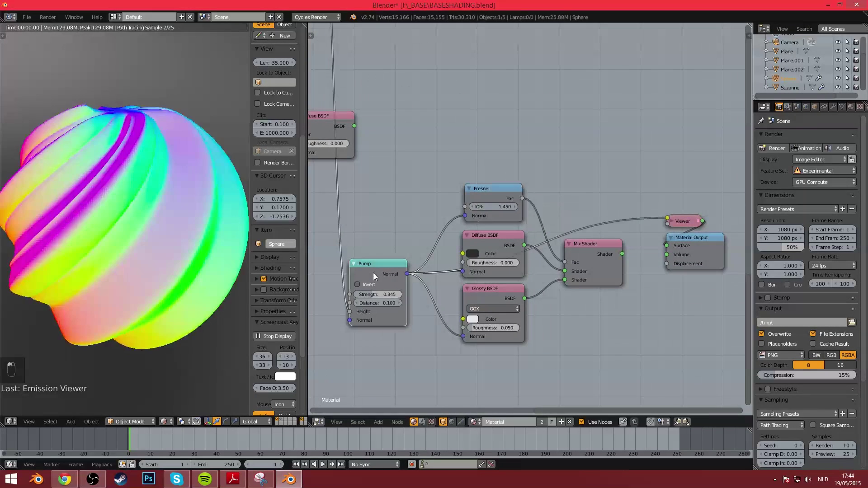
left_click(490, 297, "ctrl+shift")
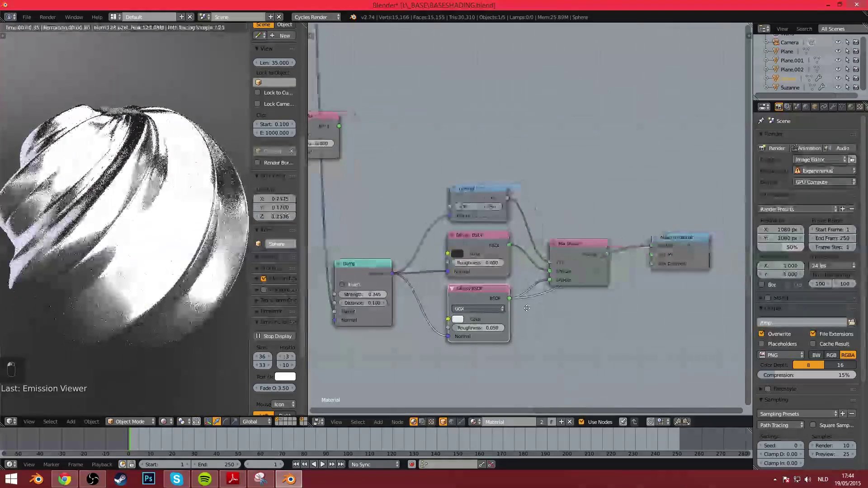
left_click(554, 267, "ctrl+shift")
scroll(563, 352, "down", 4)
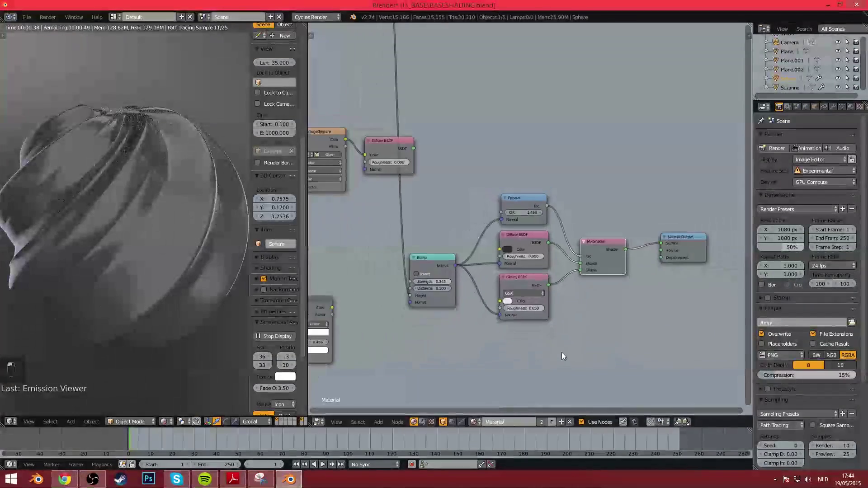
scroll(559, 315, "down", 4)
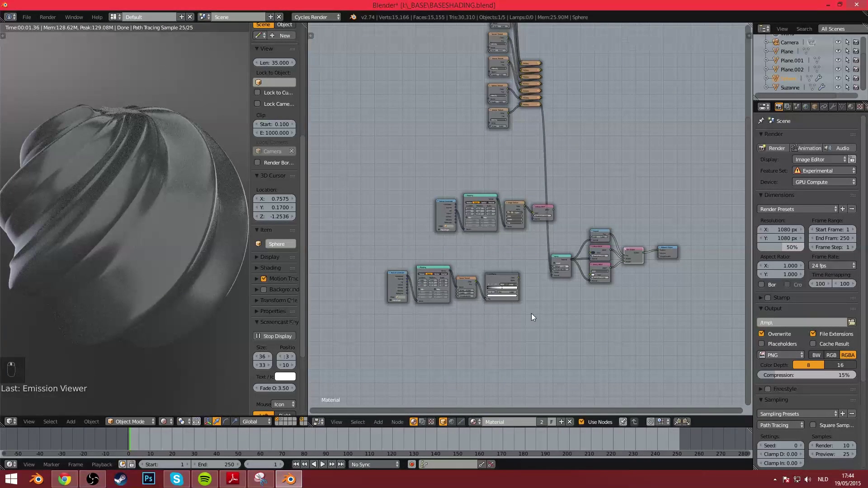
scroll(532, 313, "down", 3)
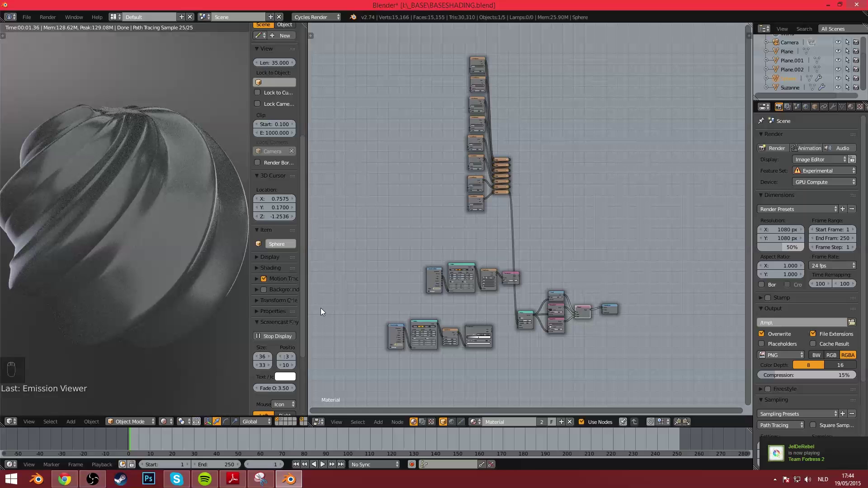
Step: Switch to the Chrome wiki page on Node Wrangler and look through its Lazy Connect, Lazy Mix and Merge features
left_click(64, 479)
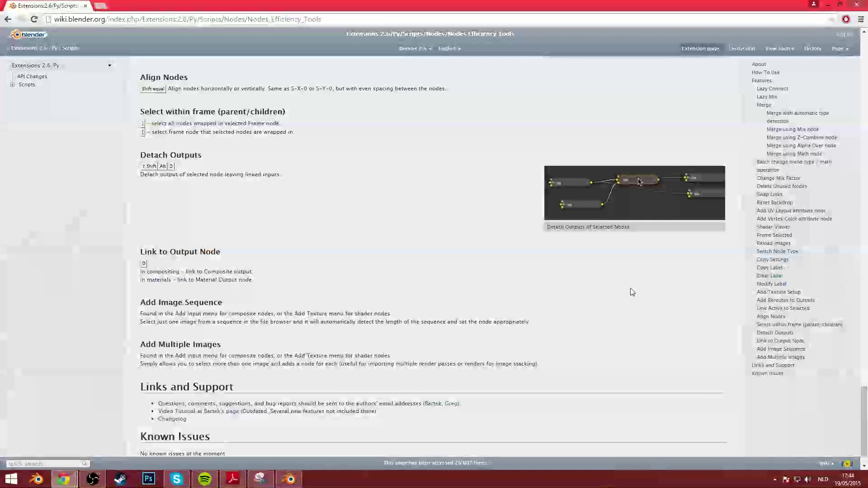
scroll(616, 294, "up", 20)
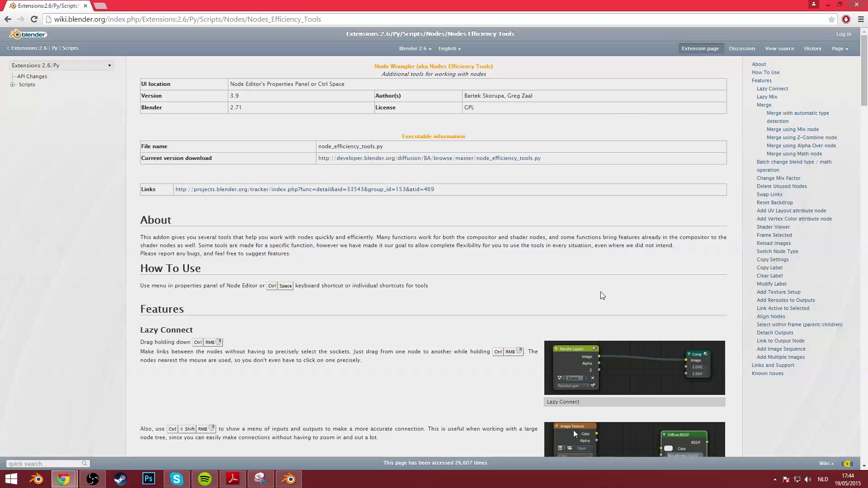
scroll(391, 213, "down", 8)
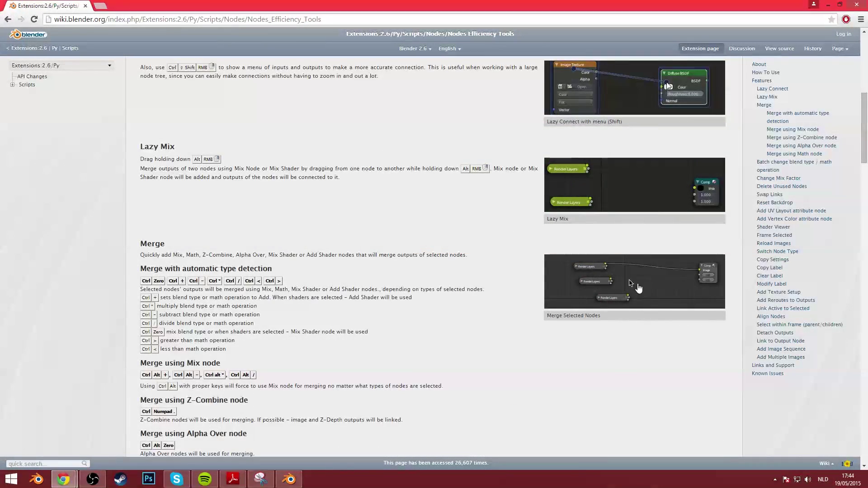
Step: Read through the wiki's Node Wrangler features from Batch change blend type and Change Mix Factor to Switch Node Type and the label tools
scroll(472, 256, "down", 5)
scroll(479, 259, "up", 5)
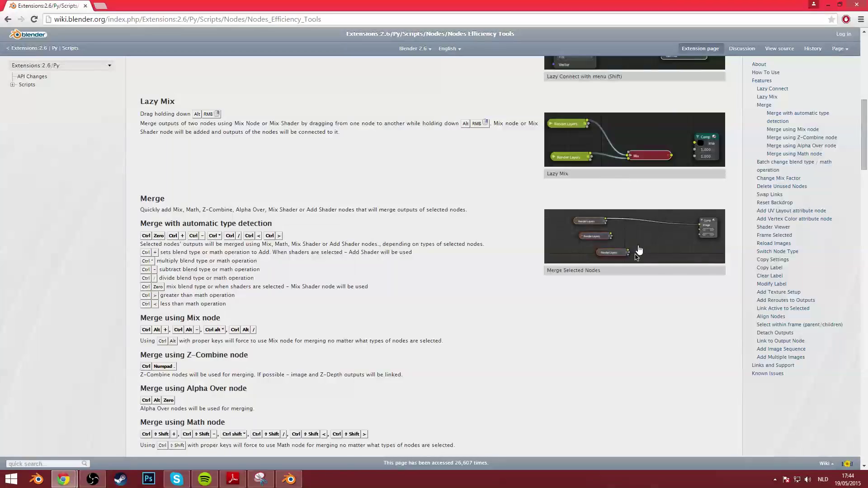
scroll(407, 316, "down", 7)
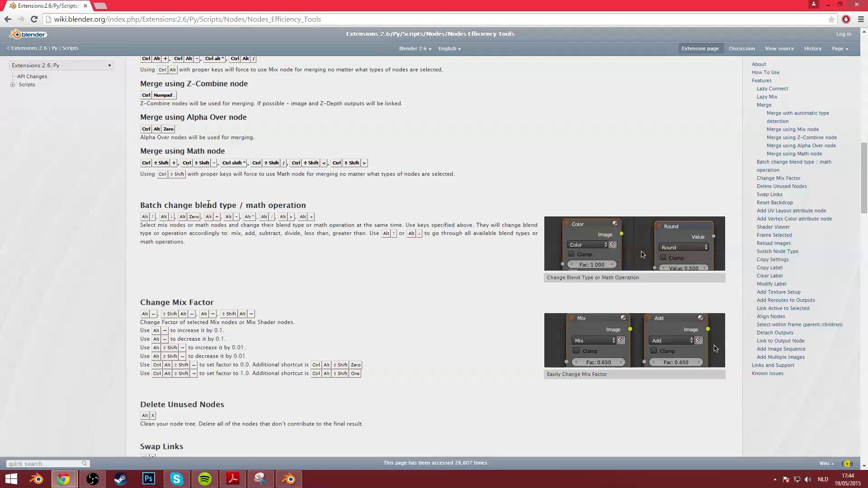
scroll(626, 249, "down", 3)
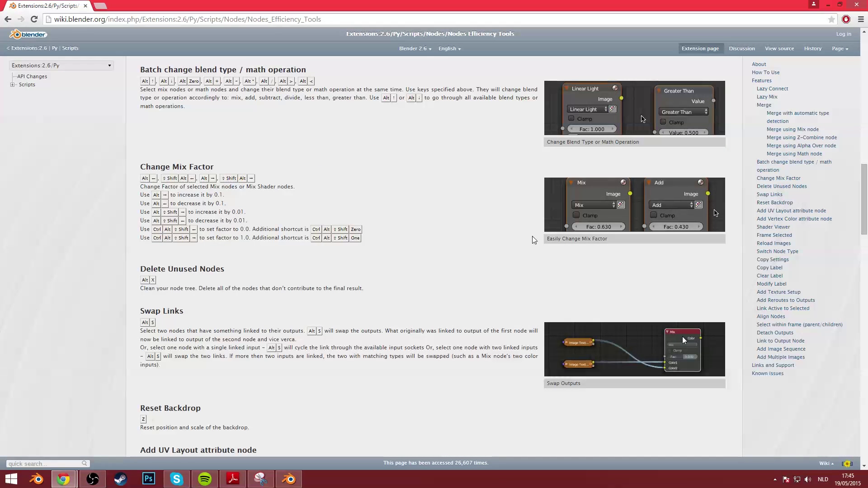
scroll(532, 236, "down", 3)
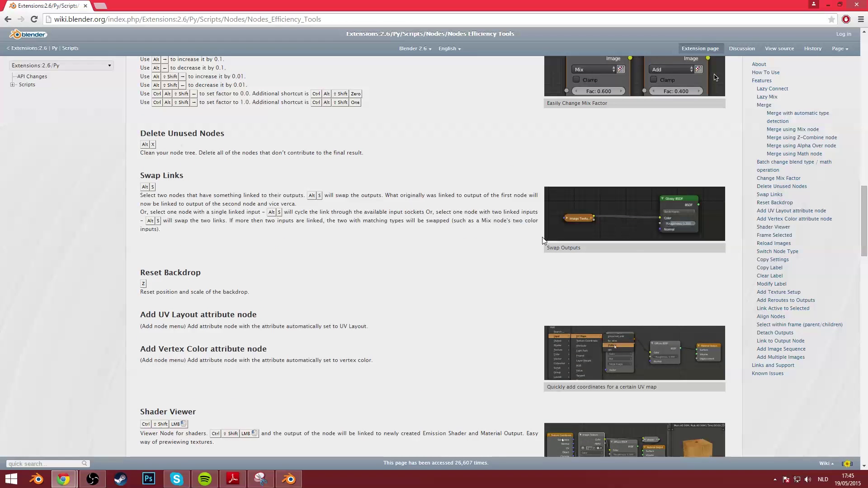
scroll(616, 263, "down", 6)
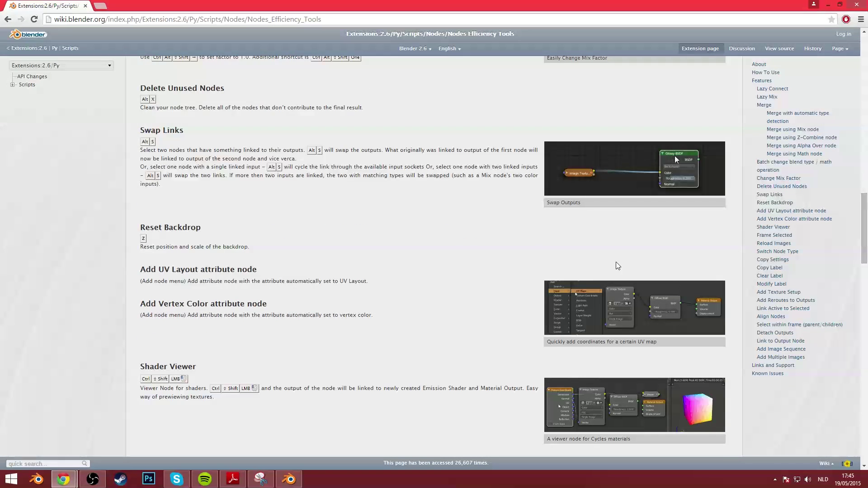
scroll(615, 262, "up", 3)
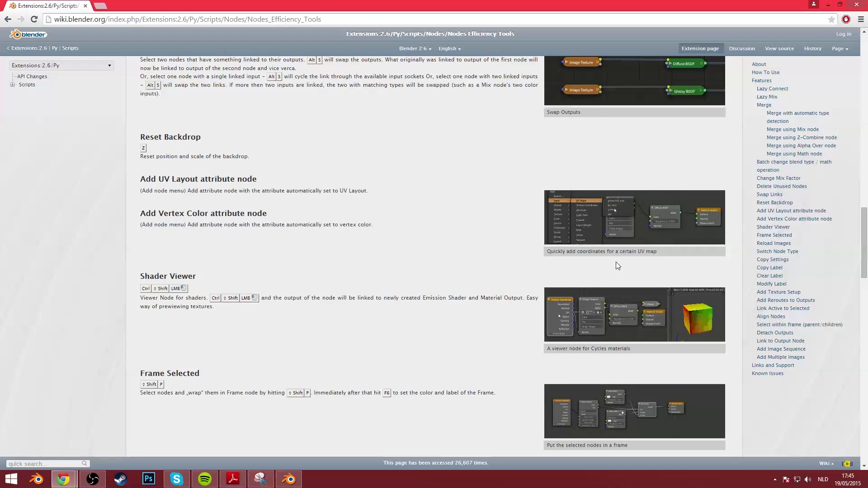
scroll(616, 262, "down", 2)
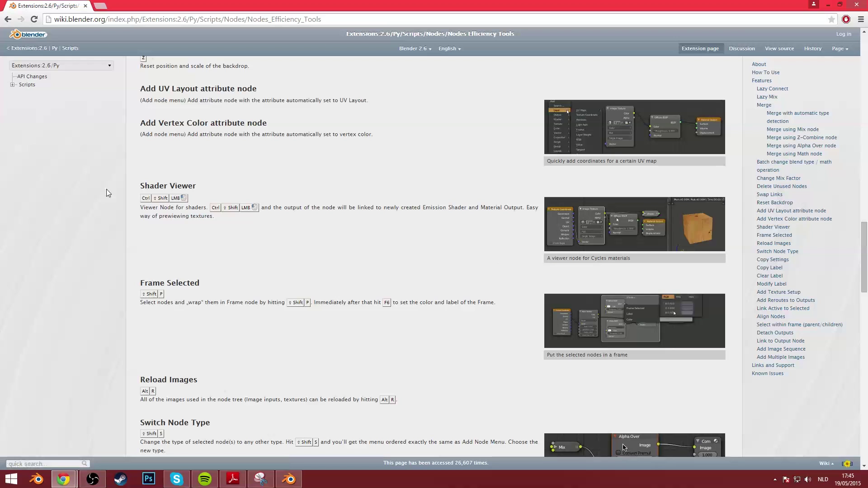
scroll(499, 247, "down", 6)
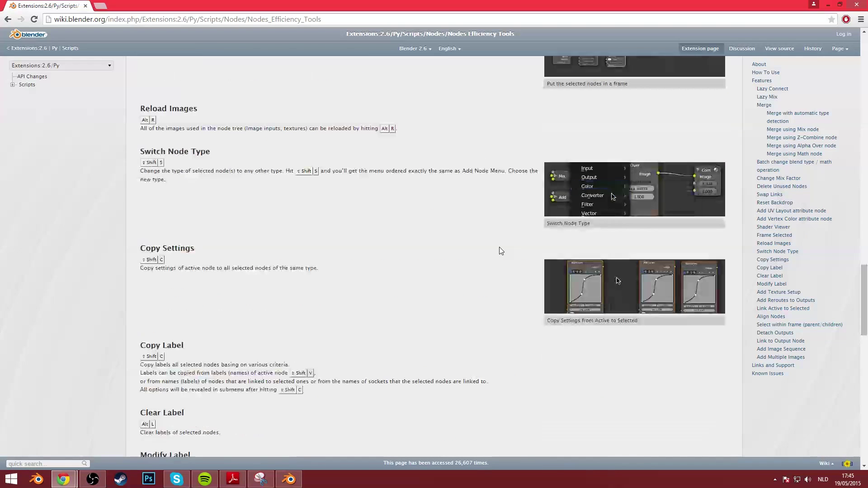
scroll(499, 248, "down", 8)
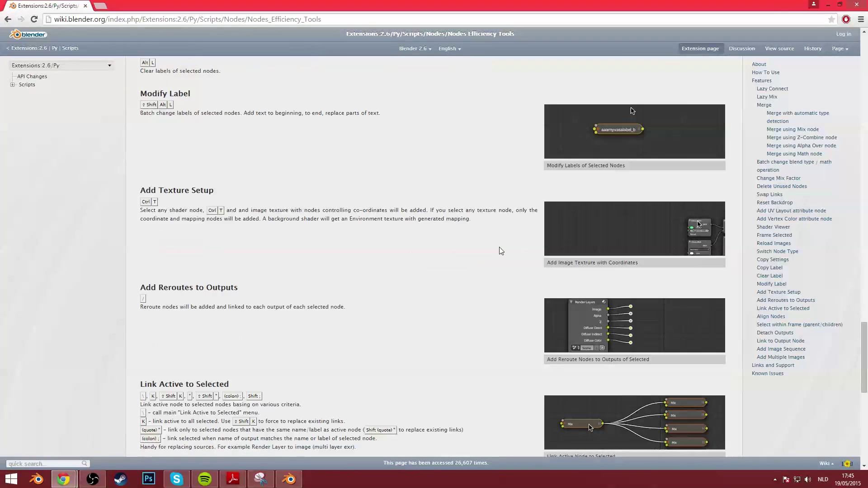
Step: Examine the remaining wiki features from Add Texture Setup and Add Reroutes to Outputs down to Add Multiple Images and Known Issues
scroll(535, 159, "down", 1)
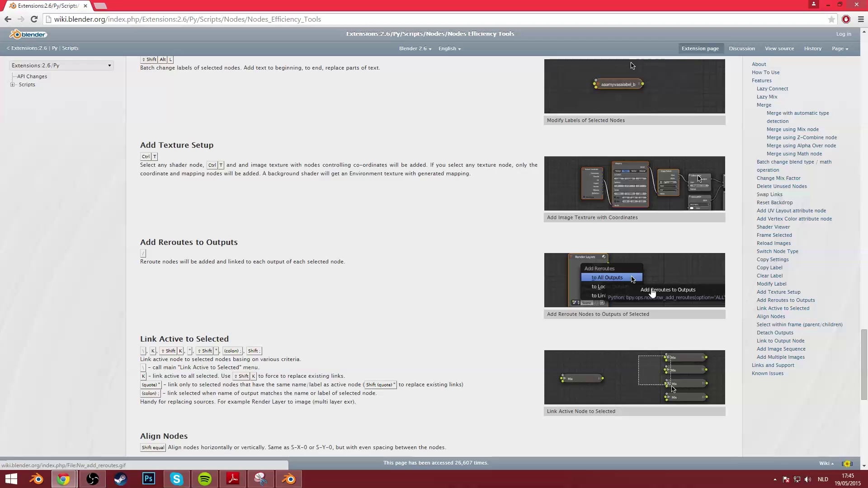
scroll(653, 293, "down", 3)
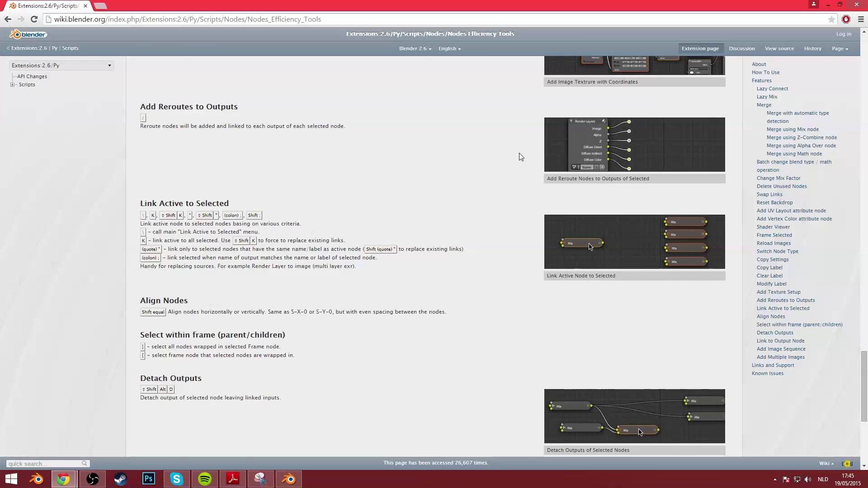
scroll(520, 156, "down", 3)
scroll(519, 153, "up", 1)
scroll(401, 216, "down", 4)
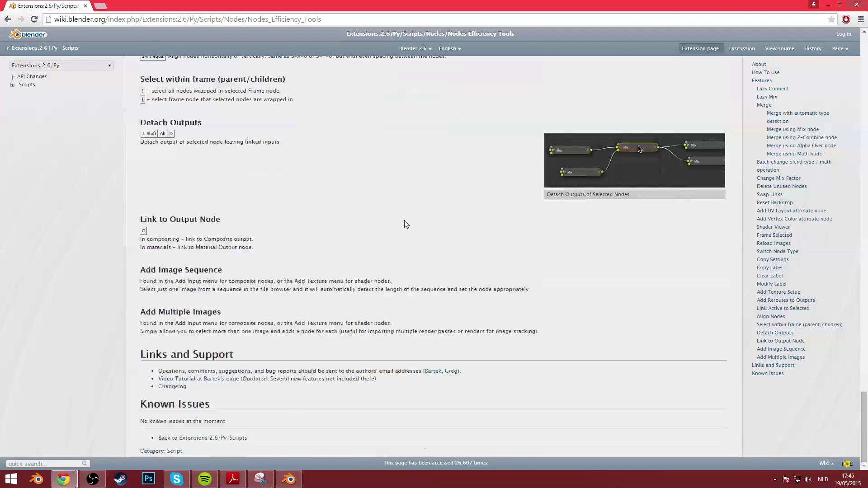
scroll(406, 220, "up", 1)
scroll(405, 221, "up", 1)
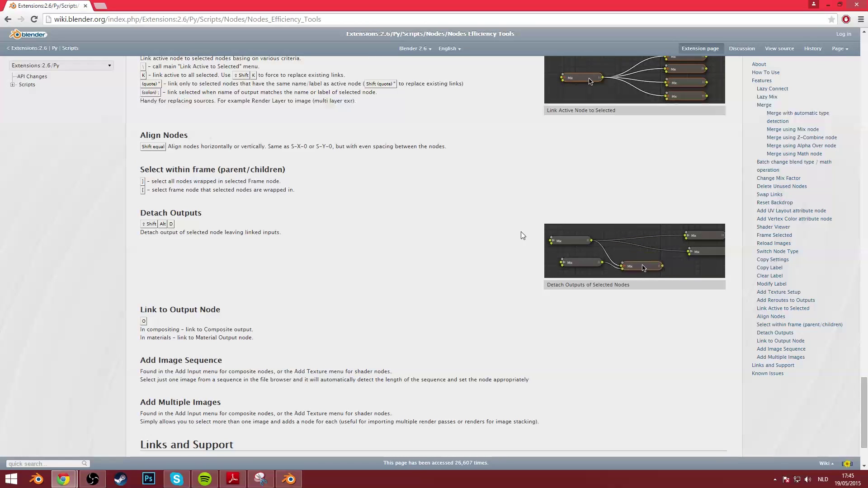
scroll(402, 292, "down", 2)
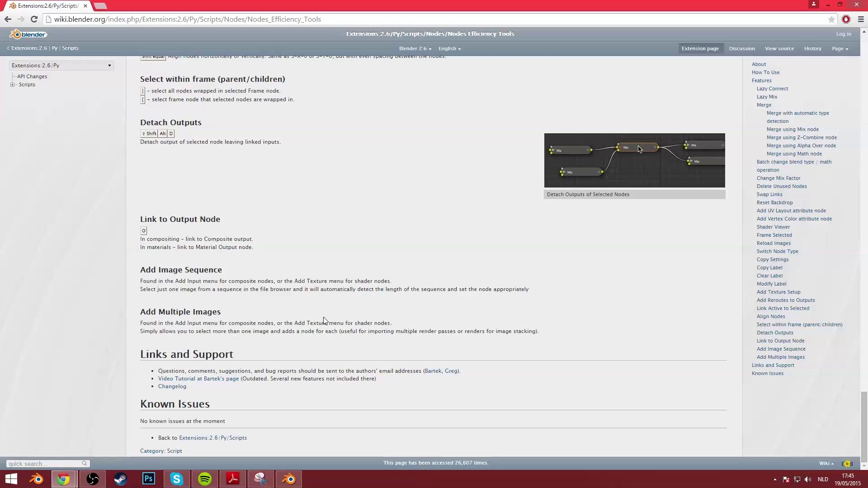
scroll(394, 317, "up", 7)
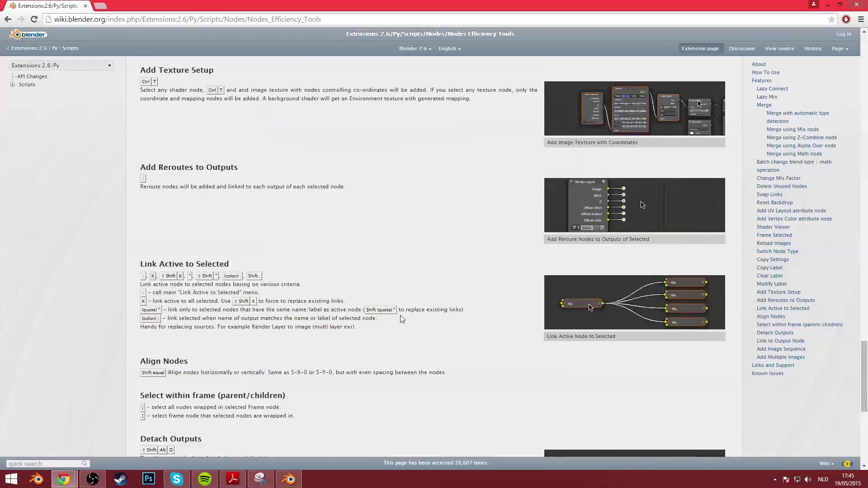
scroll(406, 330, "up", 2)
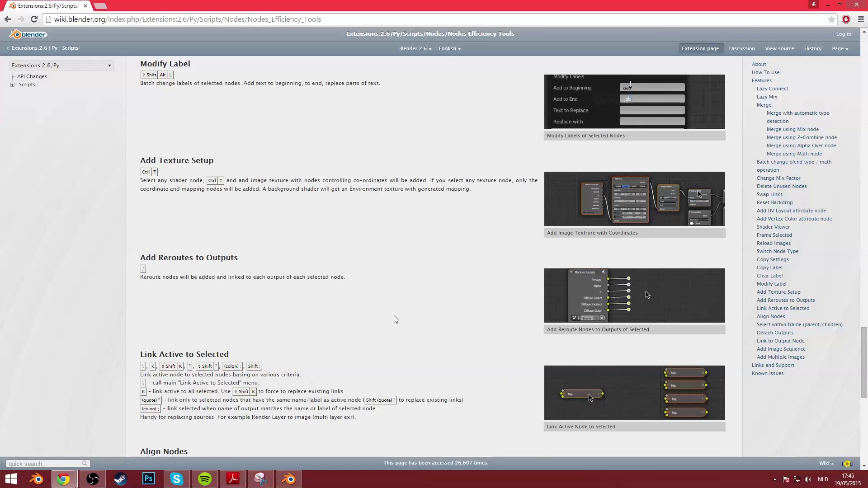
Step: Return to the start of the wiki page and review its About, How To Use and first Features sections again
scroll(421, 309, "up", 14)
scroll(444, 304, "up", 20)
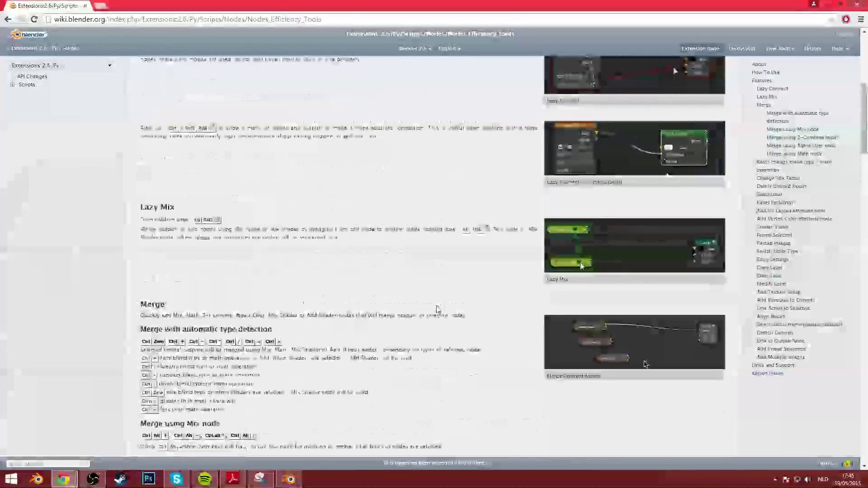
scroll(453, 322, "up", 2)
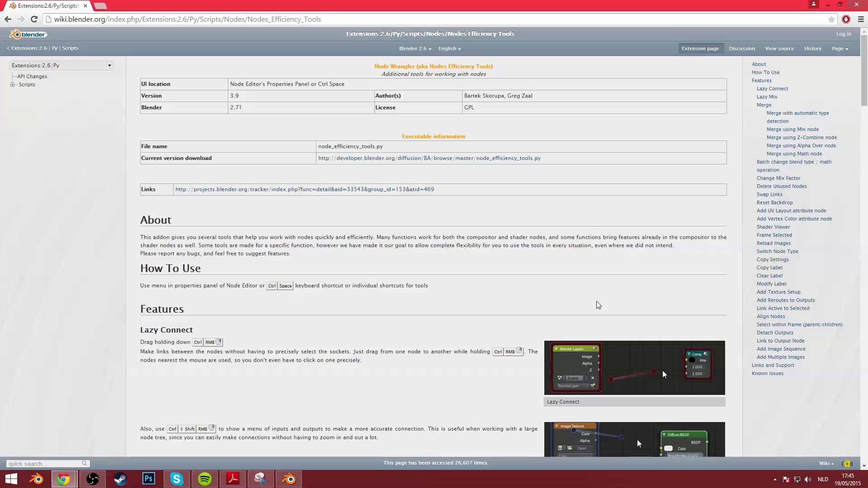
scroll(598, 305, "down", 3)
scroll(584, 302, "down", 2)
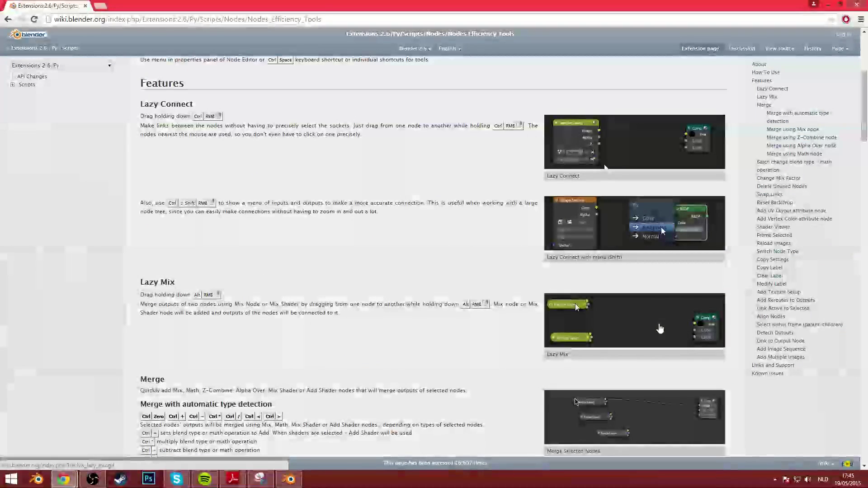
scroll(525, 367, "up", 5)
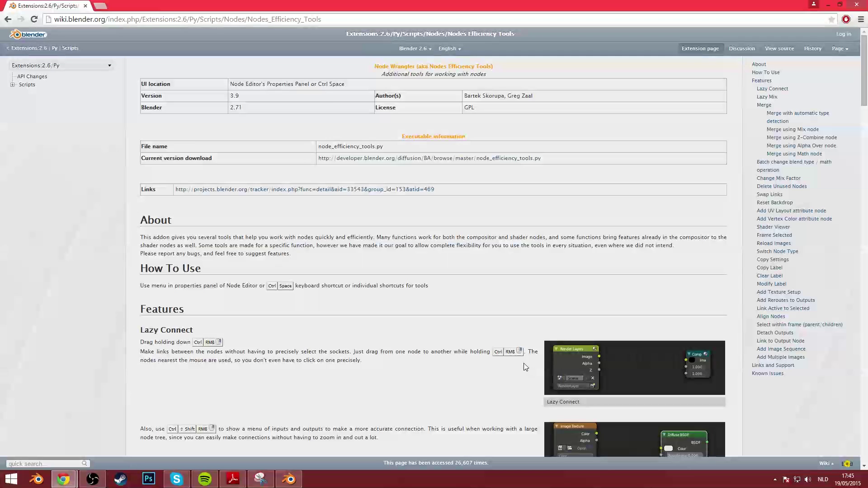
scroll(527, 367, "down", 15)
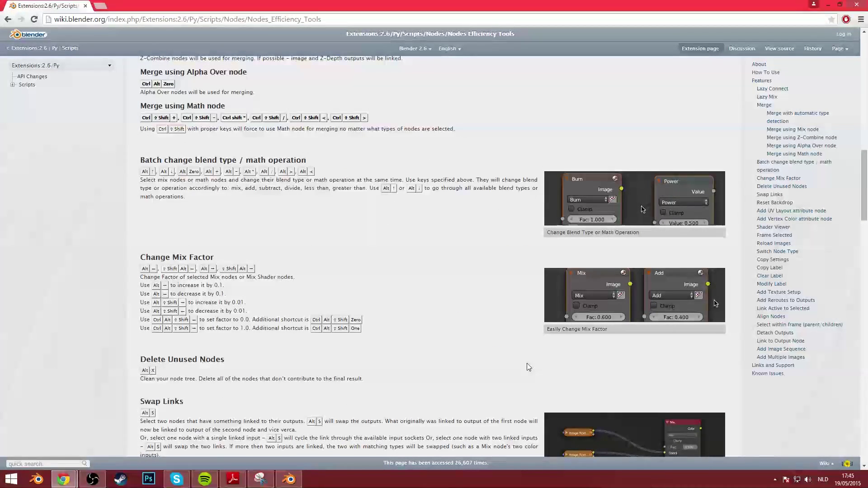